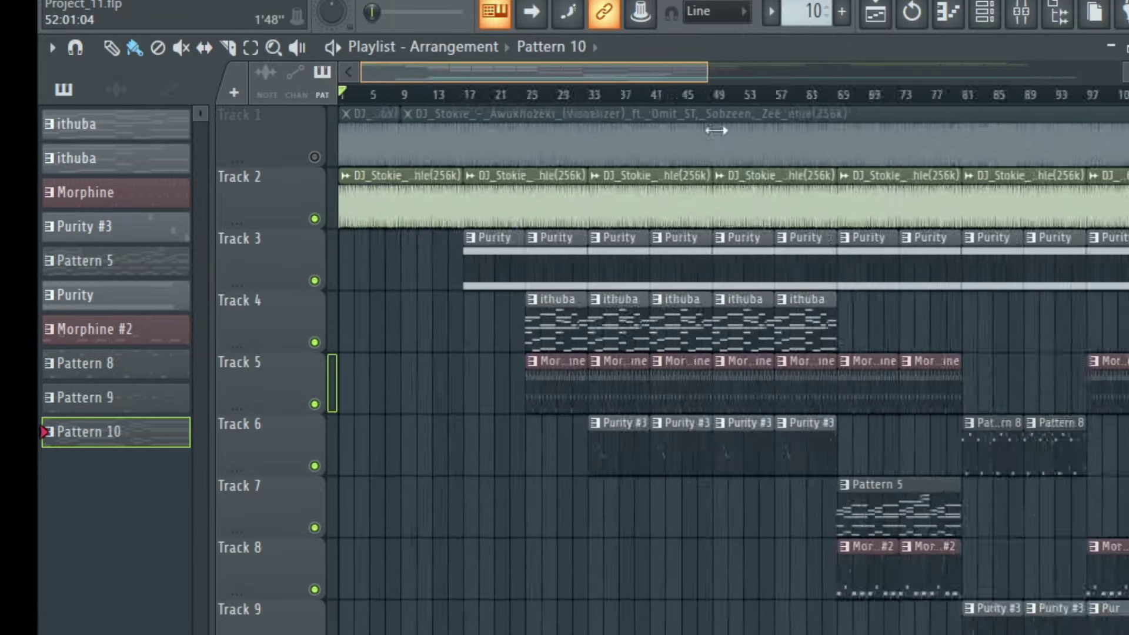
# Step: Play the arrangement from bar 17 and review the opening section with the Purity, ithuba, Morphine and Purity #3 clips
pyautogui.scroll(-2, 682, 390)
pyautogui.scroll(2, 682, 390)
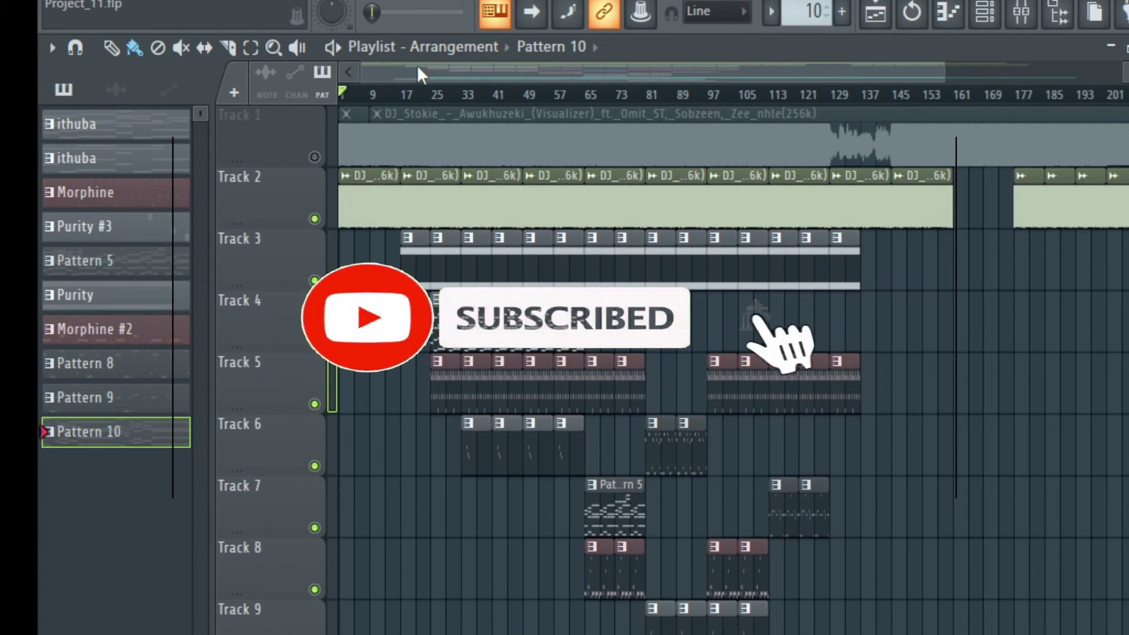
pyautogui.click(407, 96)
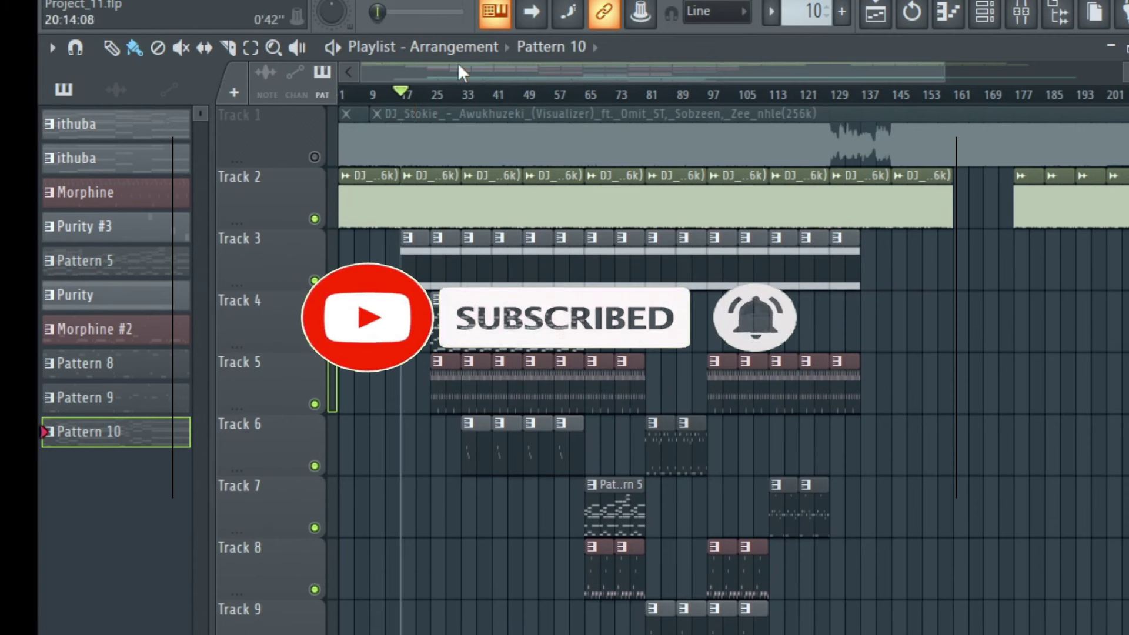
pyautogui.press('space')
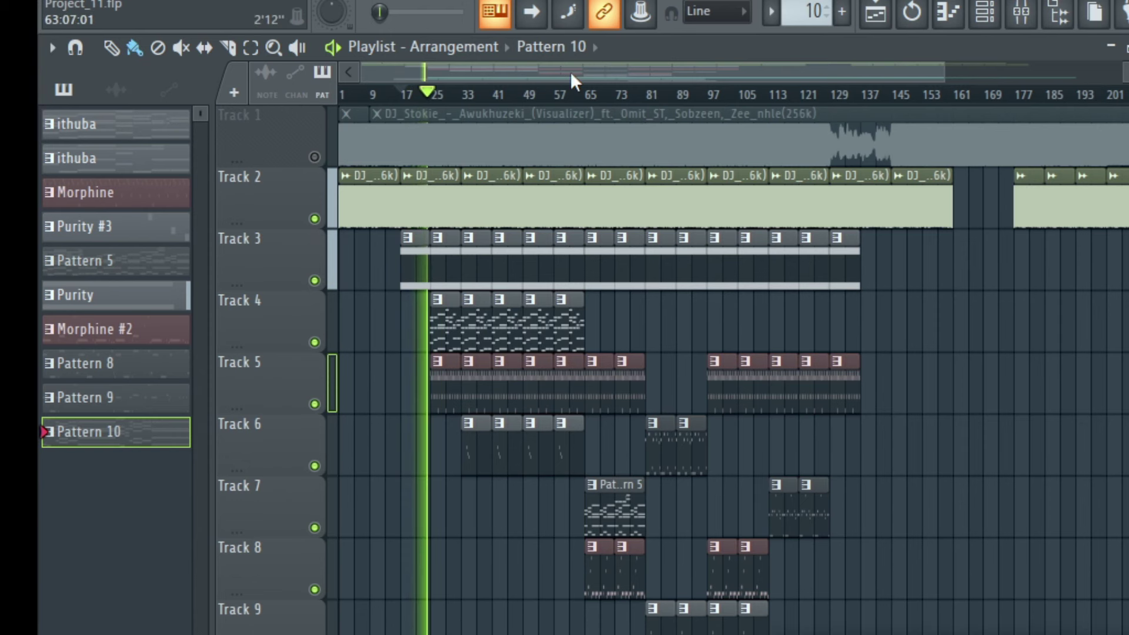
pyautogui.scroll(-10, 1104, 235)
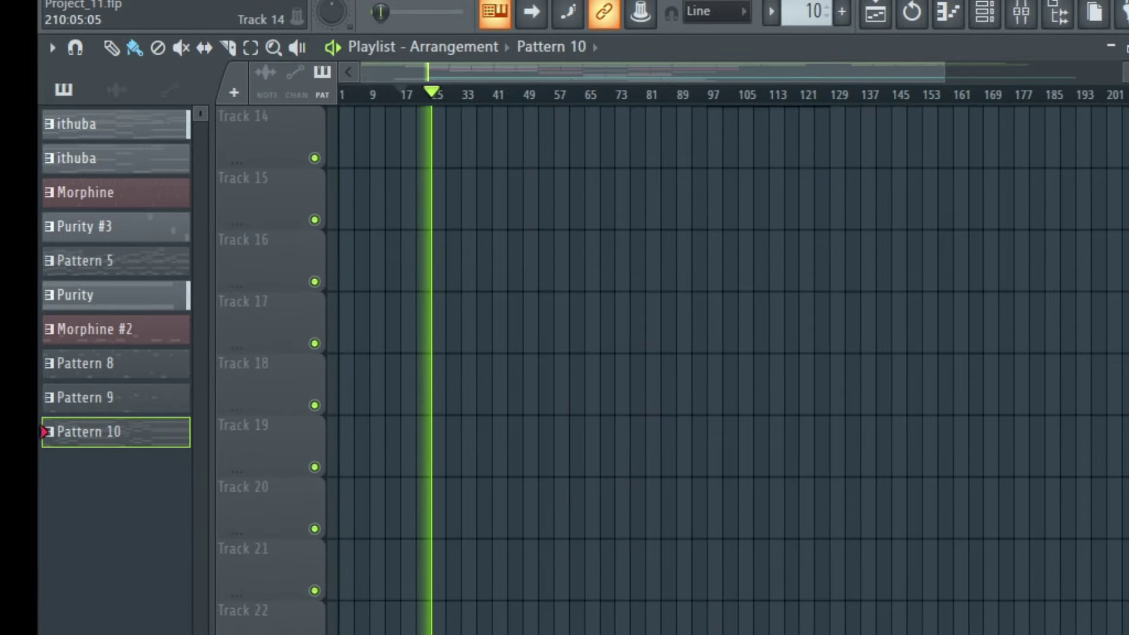
pyautogui.scroll(10, 729, 371)
pyautogui.moveTo(955, 78); pyautogui.dragTo(404, 76)
pyautogui.moveTo(546, 78); pyautogui.dragTo(464, 64)
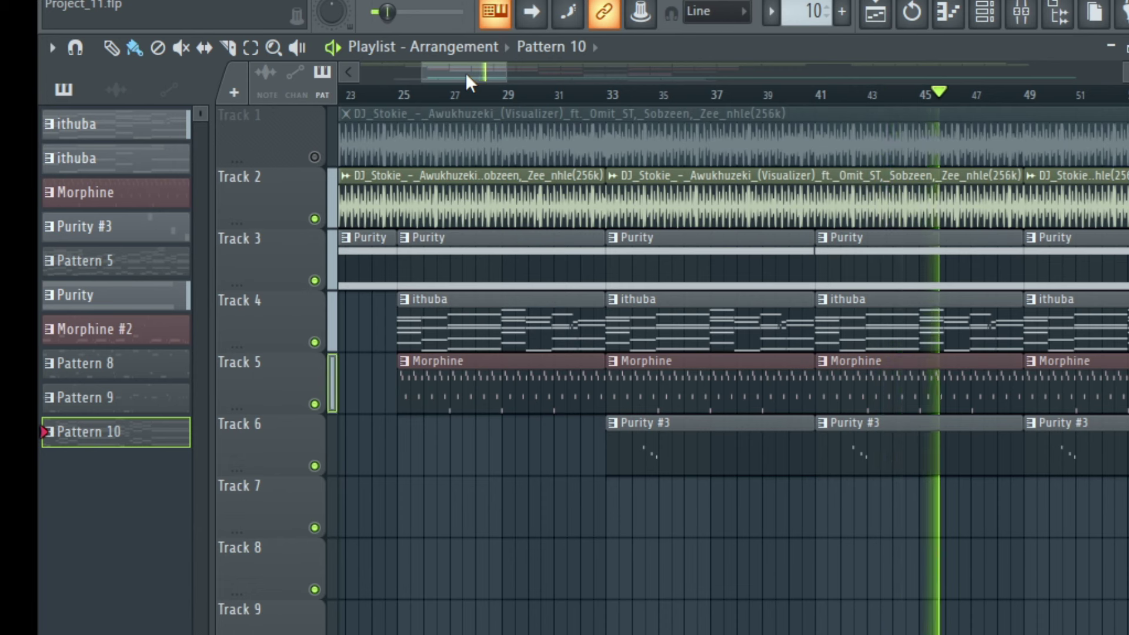
# Step: Resume playback from around bar 61 and review the Pattern 5, Morphine #2, Pattern 8 and Pattern 10 clips
pyautogui.moveTo(475, 72); pyautogui.dragTo(560, 65)
pyautogui.click(690, 93)
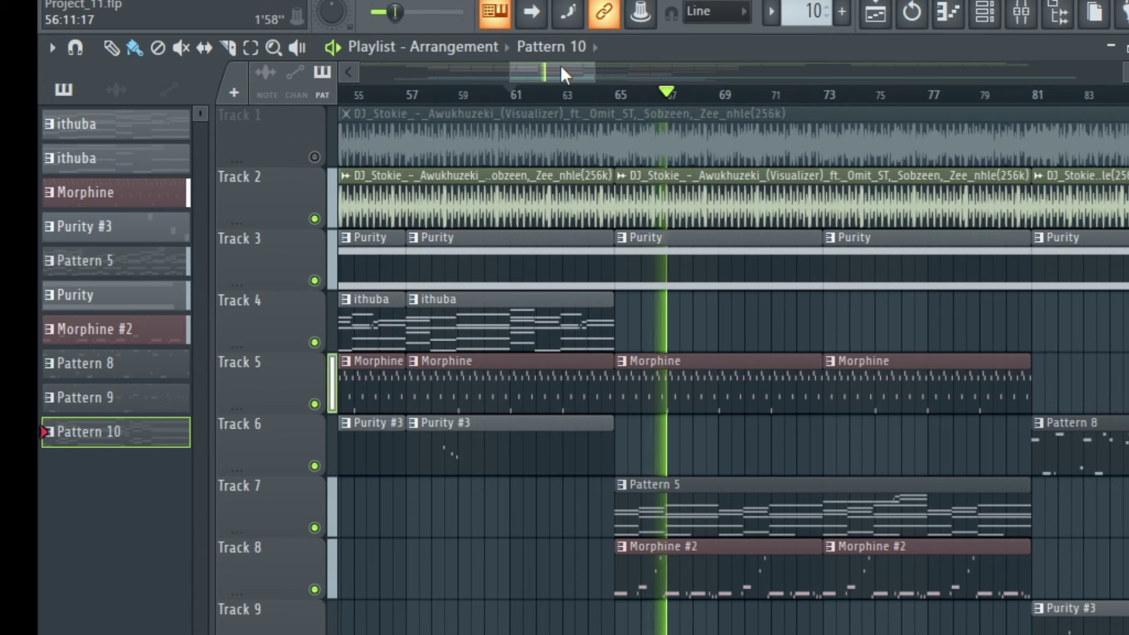
pyautogui.moveTo(559, 64); pyautogui.dragTo(599, 75)
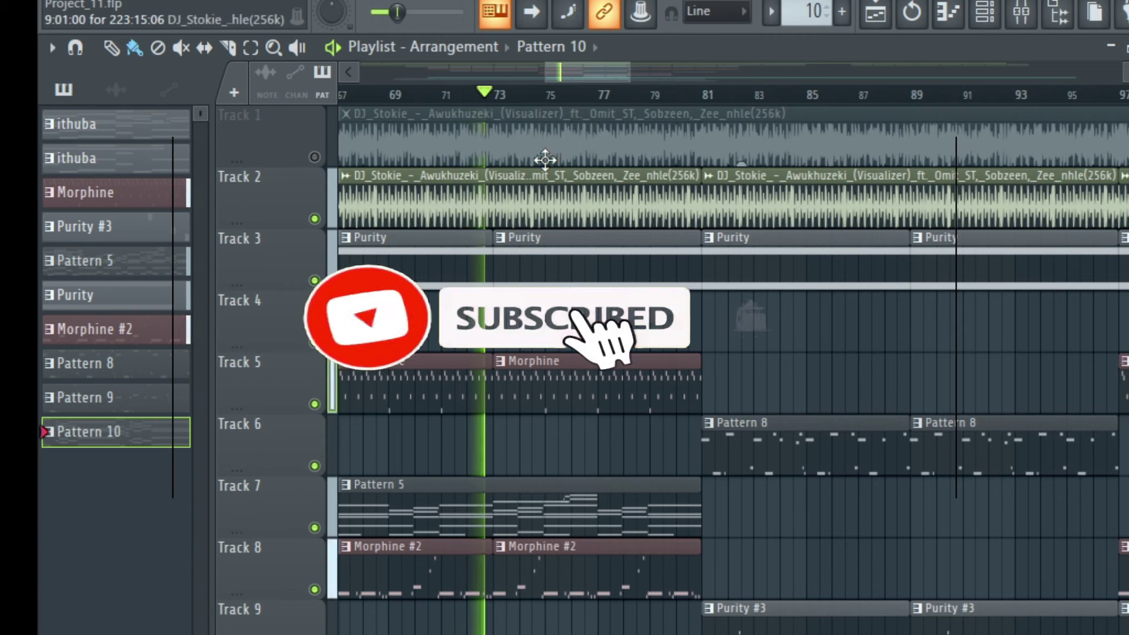
pyautogui.moveTo(567, 73); pyautogui.dragTo(573, 73)
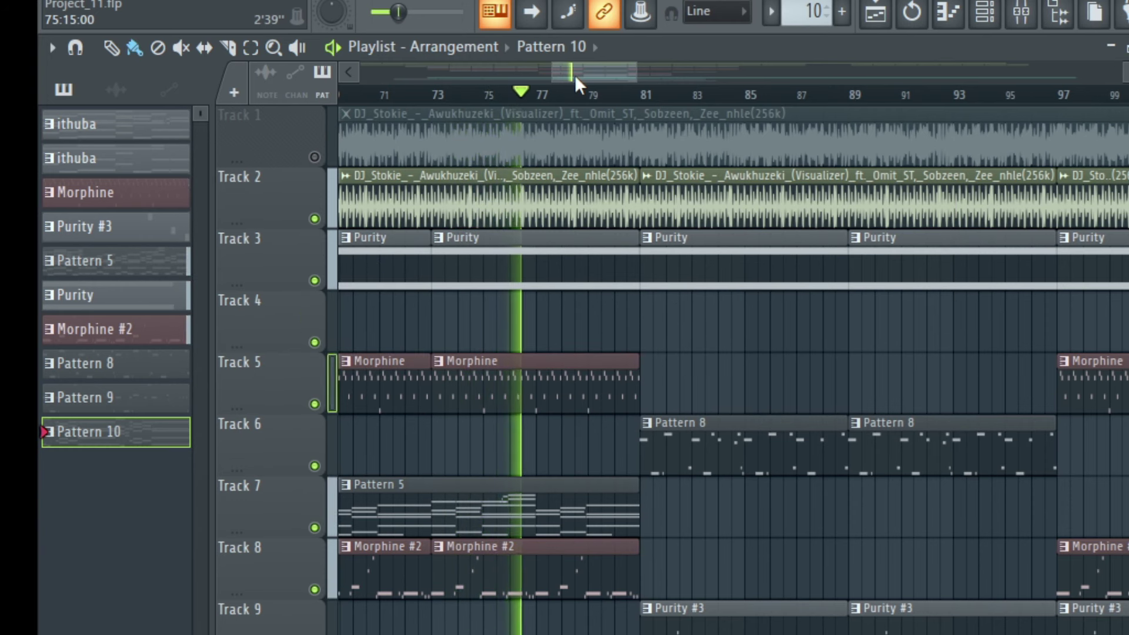
pyautogui.moveTo(587, 69); pyautogui.dragTo(594, 70)
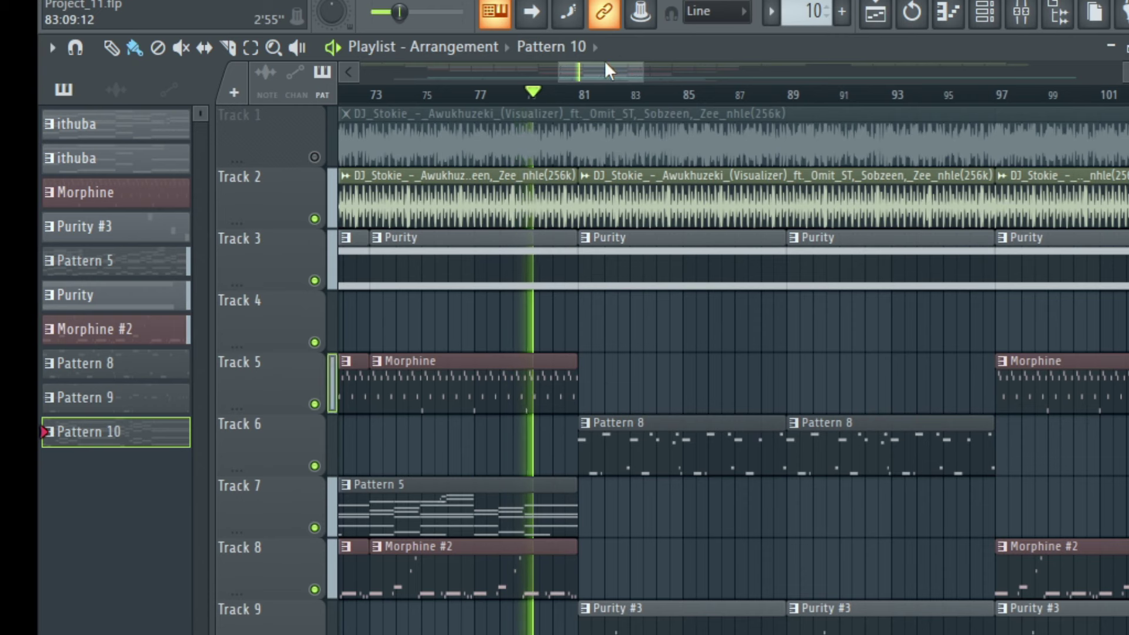
pyautogui.moveTo(595, 71); pyautogui.dragTo(600, 72)
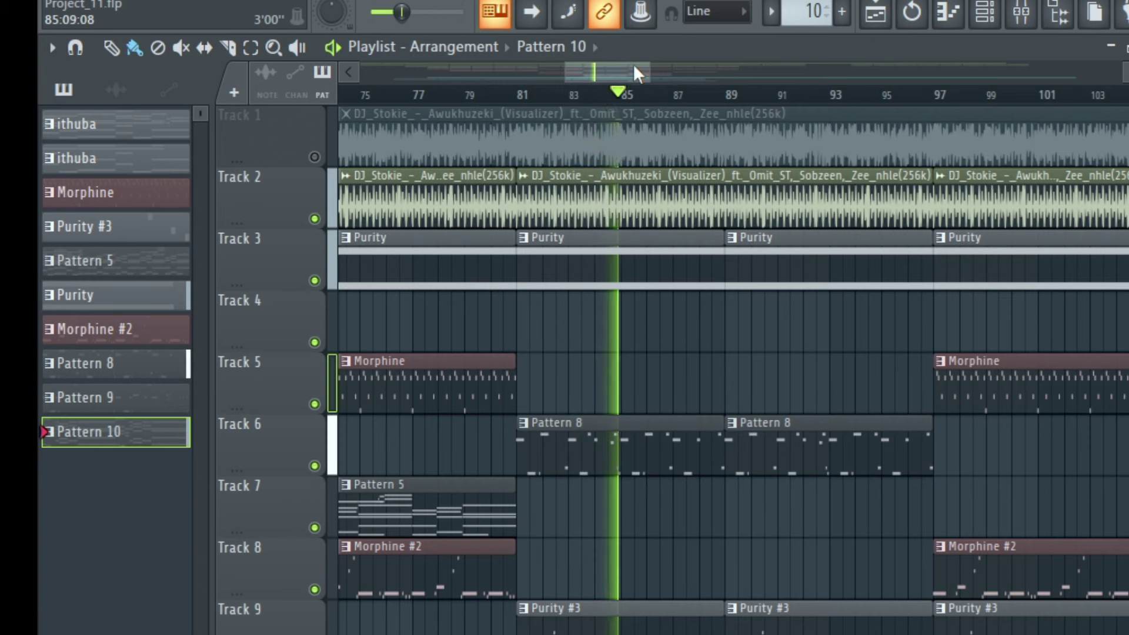
pyautogui.moveTo(633, 67); pyautogui.dragTo(651, 71)
pyautogui.scroll(-2, 917, 296)
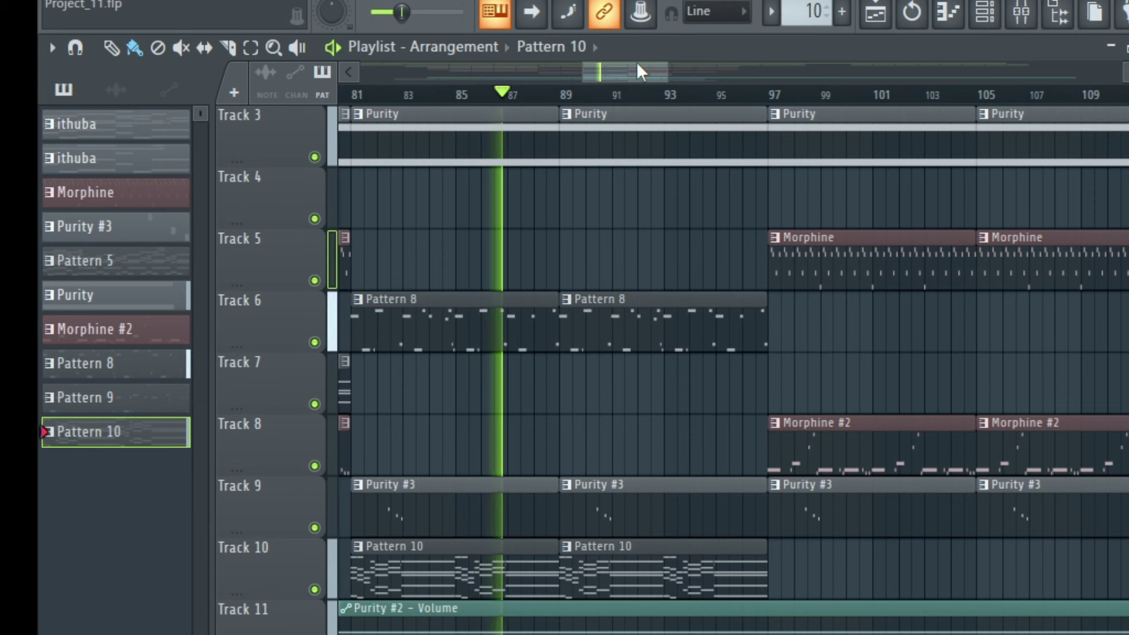
pyautogui.moveTo(625, 72); pyautogui.dragTo(633, 99)
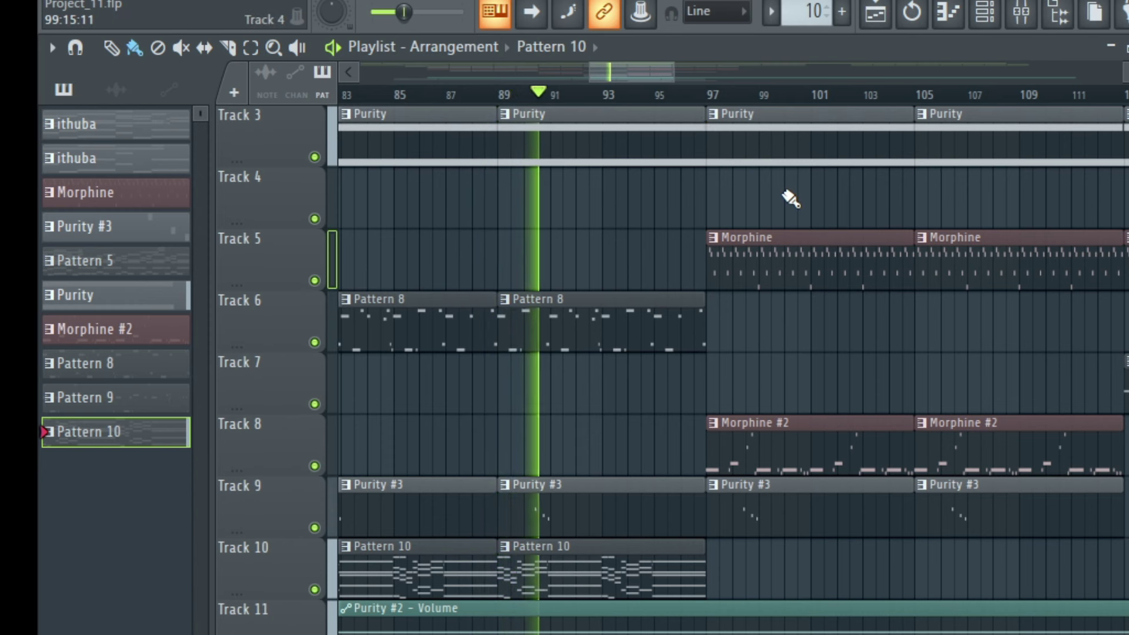
# Step: Play the arrangement from bar 97 and again from about bar 111 to review the Pattern 9 section, and stop playback
pyautogui.click(713, 97)
pyautogui.moveTo(604, 78); pyautogui.dragTo(633, 75)
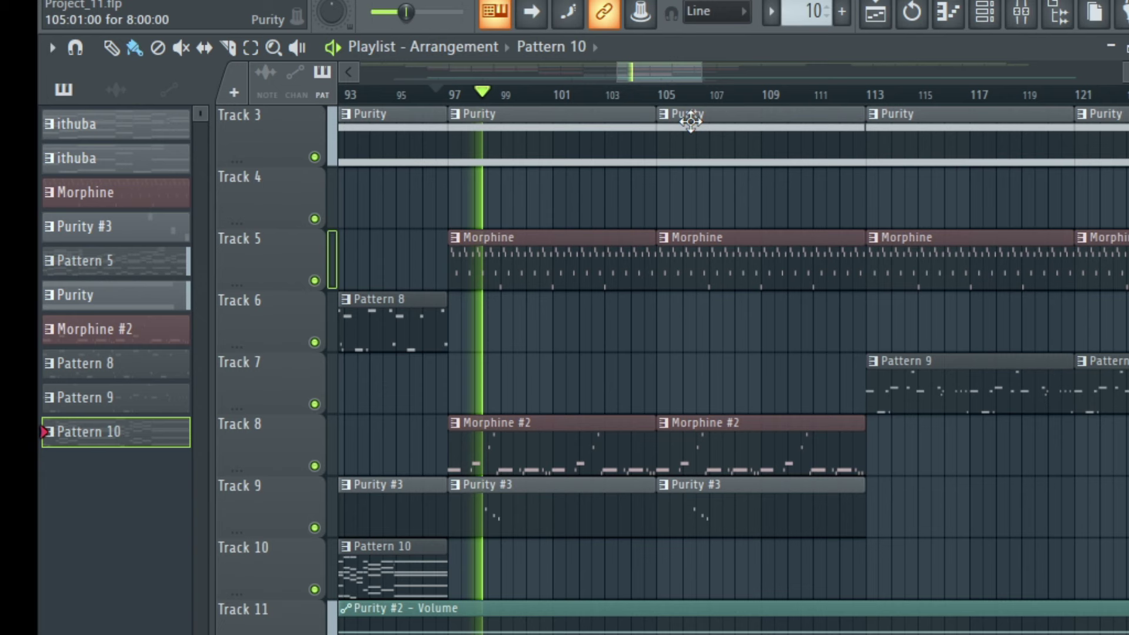
pyautogui.click(819, 97)
pyautogui.moveTo(687, 81)
pyautogui.mouseDown()
pyautogui.moveTo(738, 100)
pyautogui.moveTo(669, 76)
pyautogui.mouseUp()
pyautogui.scroll(-1, 921, 408)
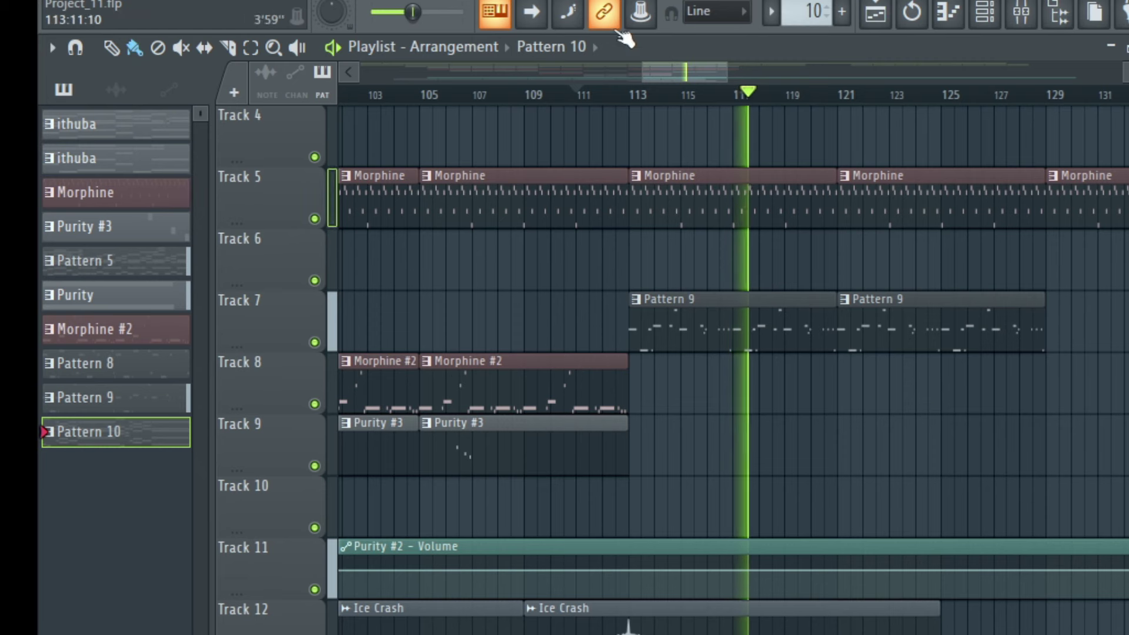
pyautogui.moveTo(645, 82); pyautogui.dragTo(404, 77)
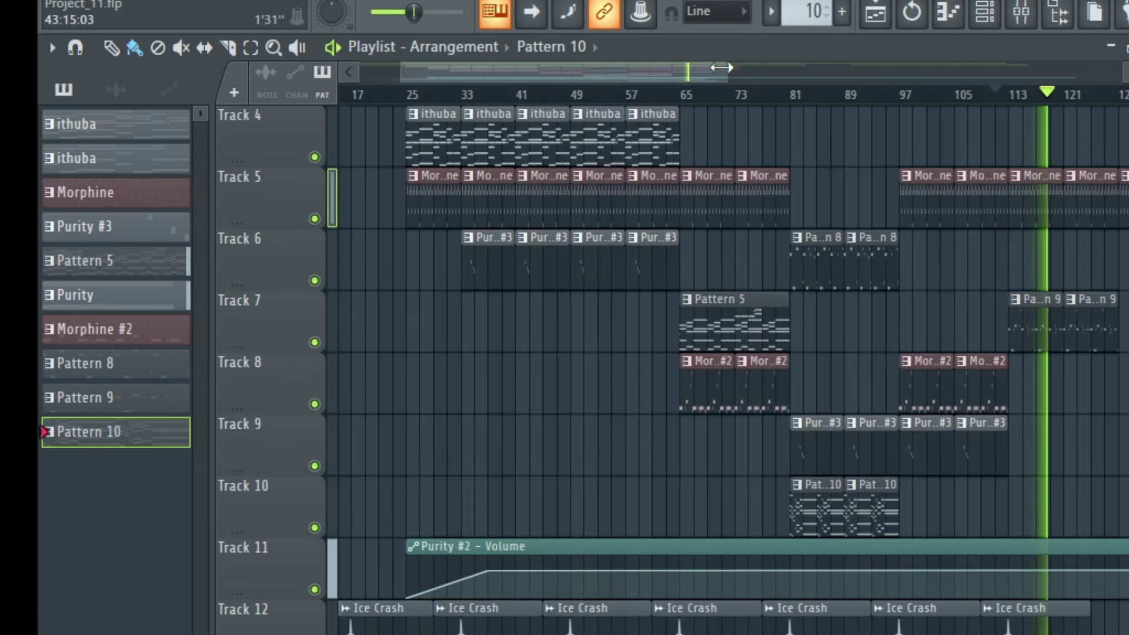
pyautogui.moveTo(717, 76); pyautogui.dragTo(925, 76)
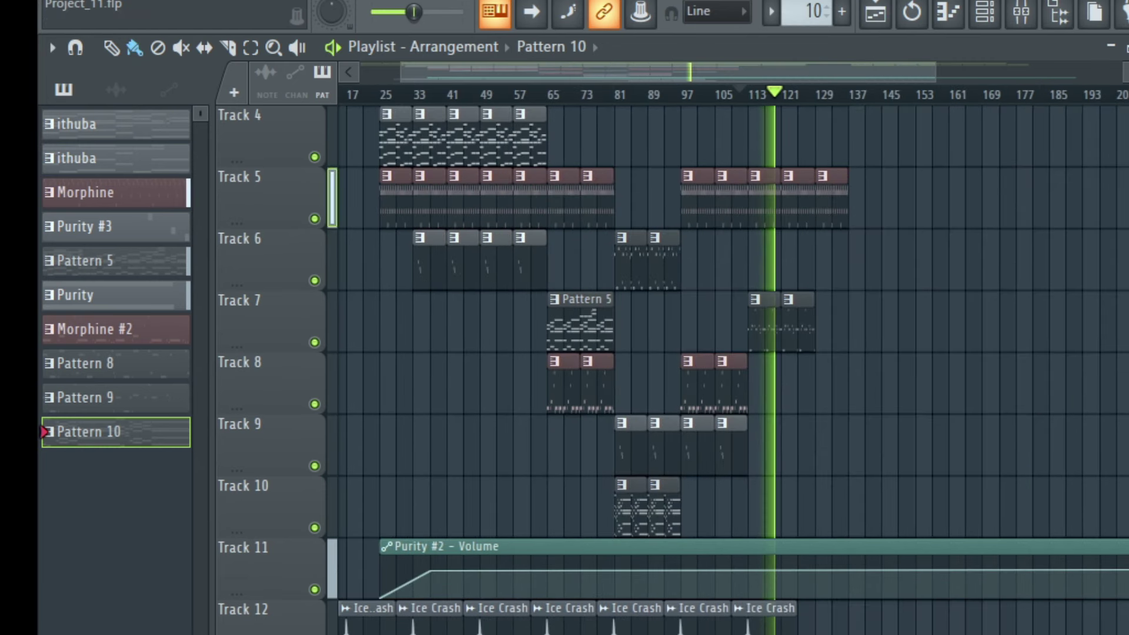
pyautogui.press('space')
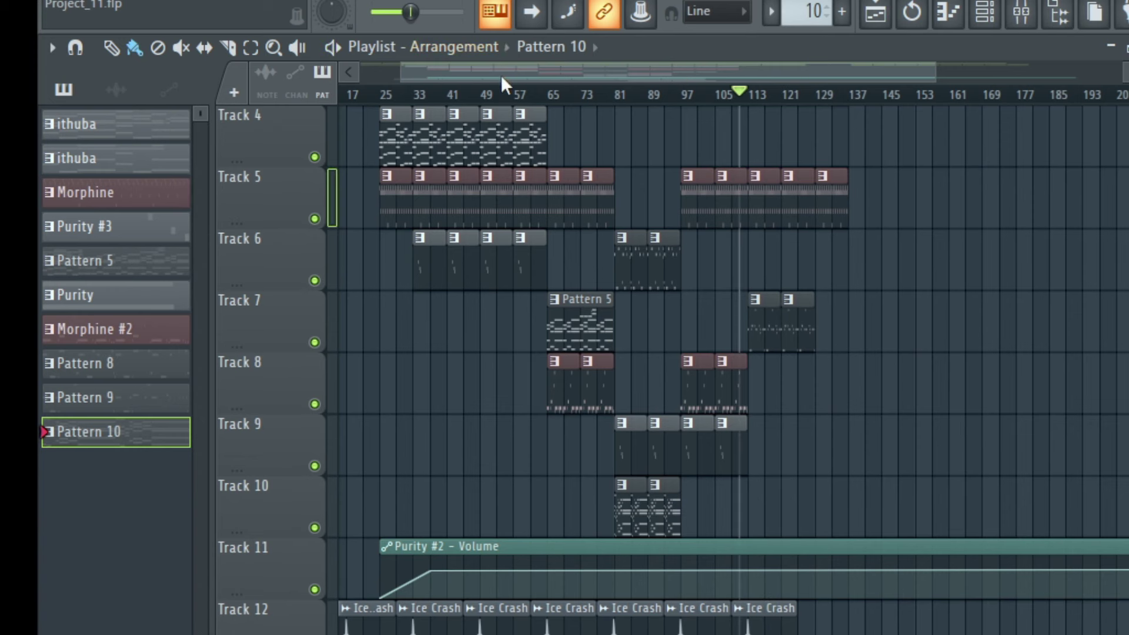
# Step: Open the first Purity clip on Track 3 in the piano roll and play its full eight bars
pyautogui.moveTo(501, 77); pyautogui.dragTo(461, 79)
pyautogui.scroll(3, 663, 218)
pyautogui.moveTo(898, 63); pyautogui.dragTo(461, 196)
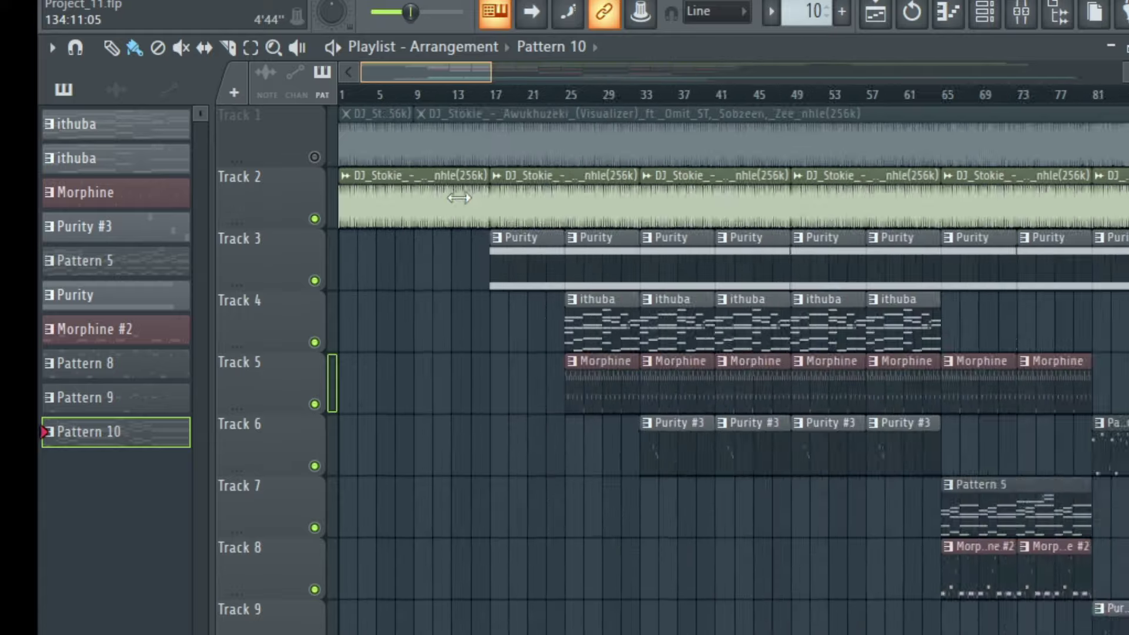
pyautogui.moveTo(394, 80); pyautogui.dragTo(428, 70)
pyautogui.doubleClick(519, 266)
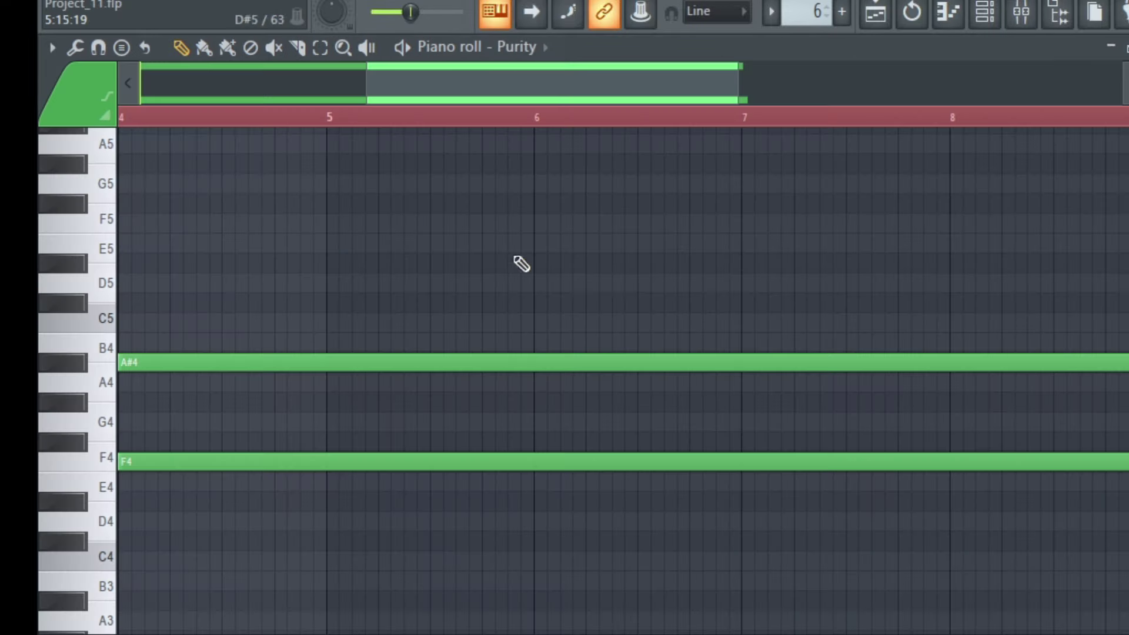
pyautogui.moveTo(501, 105); pyautogui.dragTo(275, 103)
pyautogui.press('space')
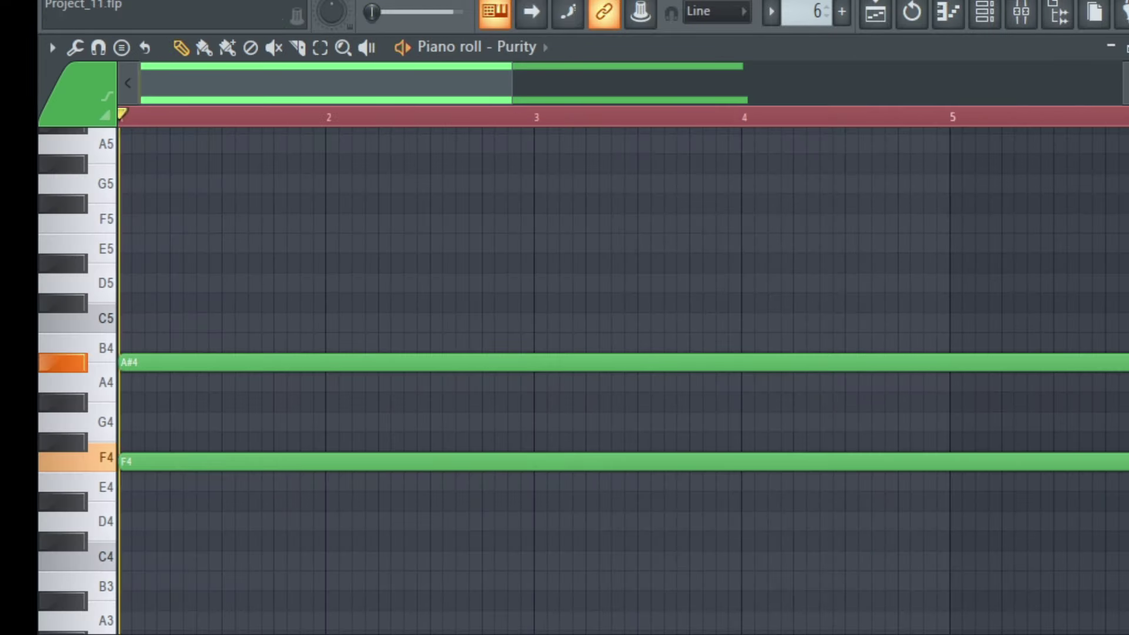
pyautogui.scroll(-2, 794, 246)
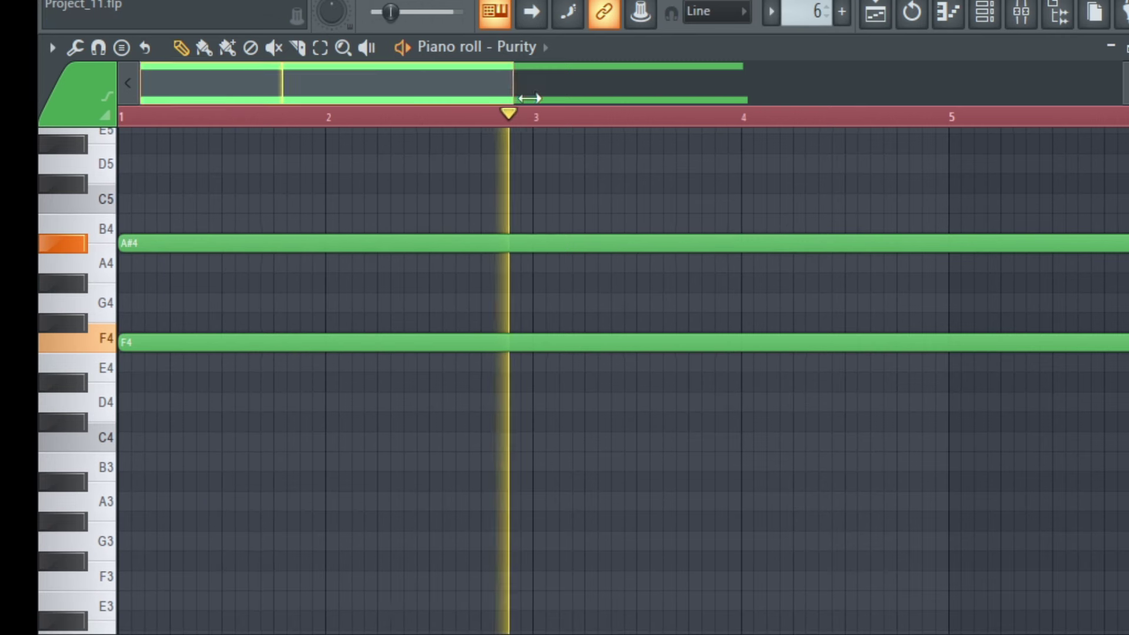
pyautogui.moveTo(513, 98); pyautogui.dragTo(1119, 98)
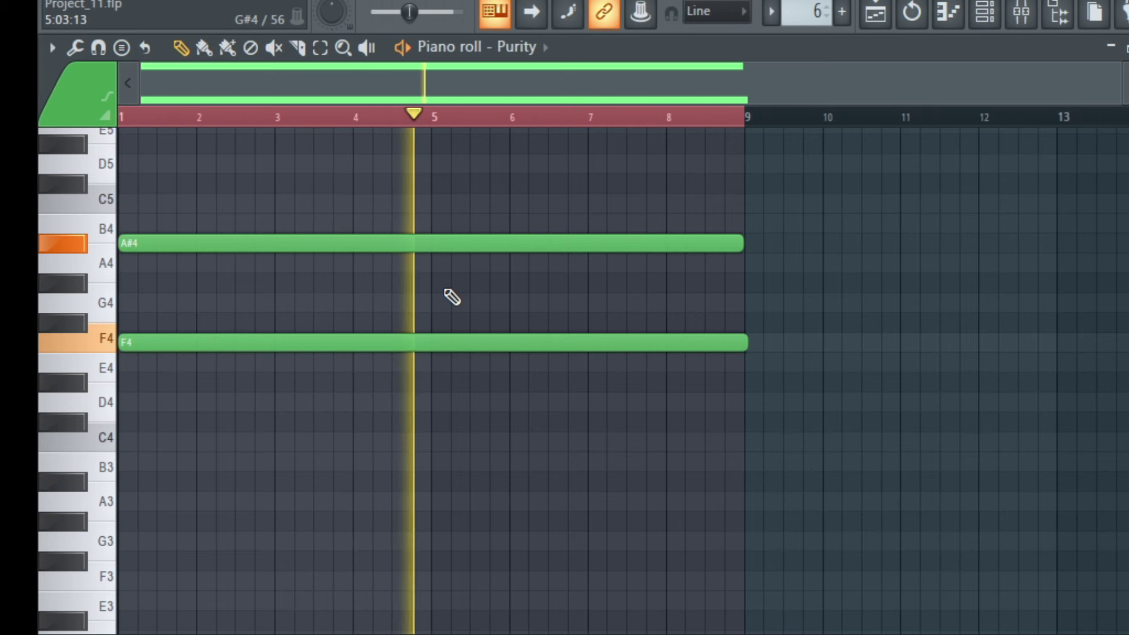
# Step: Open the first ithuba clip on Track 4 in the piano roll and play its chords from bar 1
pyautogui.click(886, 10)
pyautogui.doubleClick(691, 319)
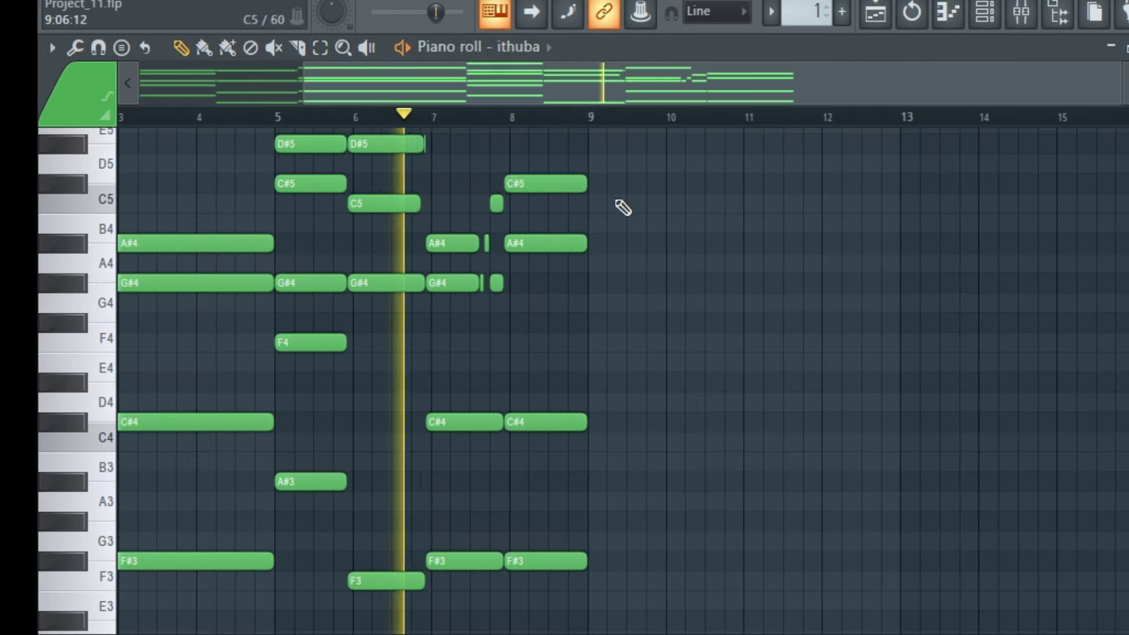
pyautogui.moveTo(565, 88); pyautogui.dragTo(190, 85)
pyautogui.click(120, 118)
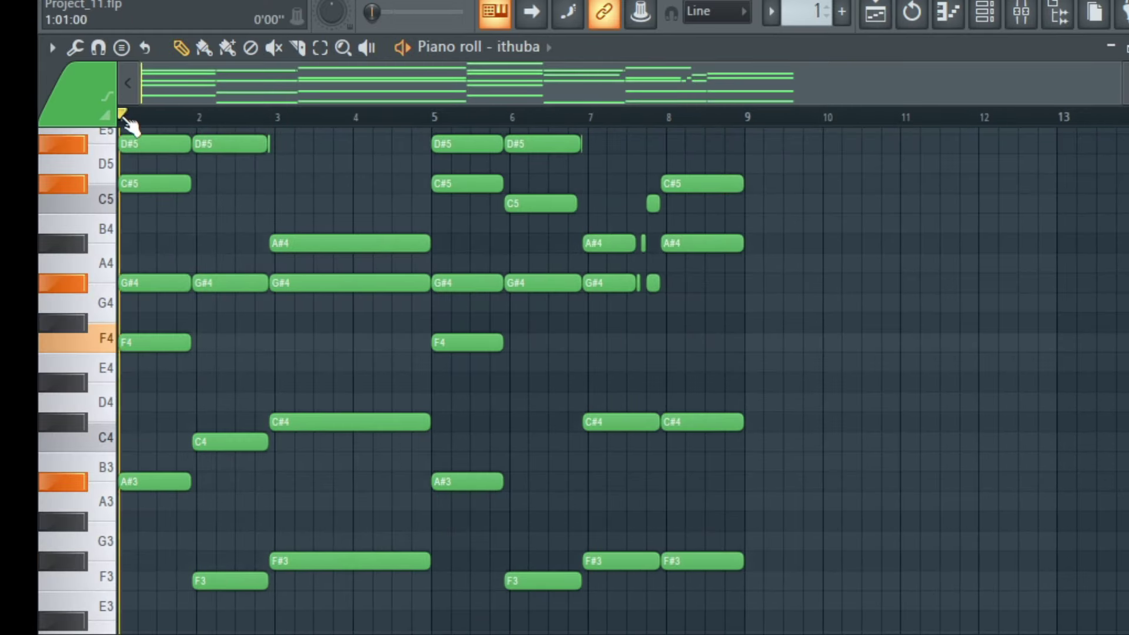
pyautogui.scroll(10, 610, 225)
pyautogui.scroll(-8, 712, 232)
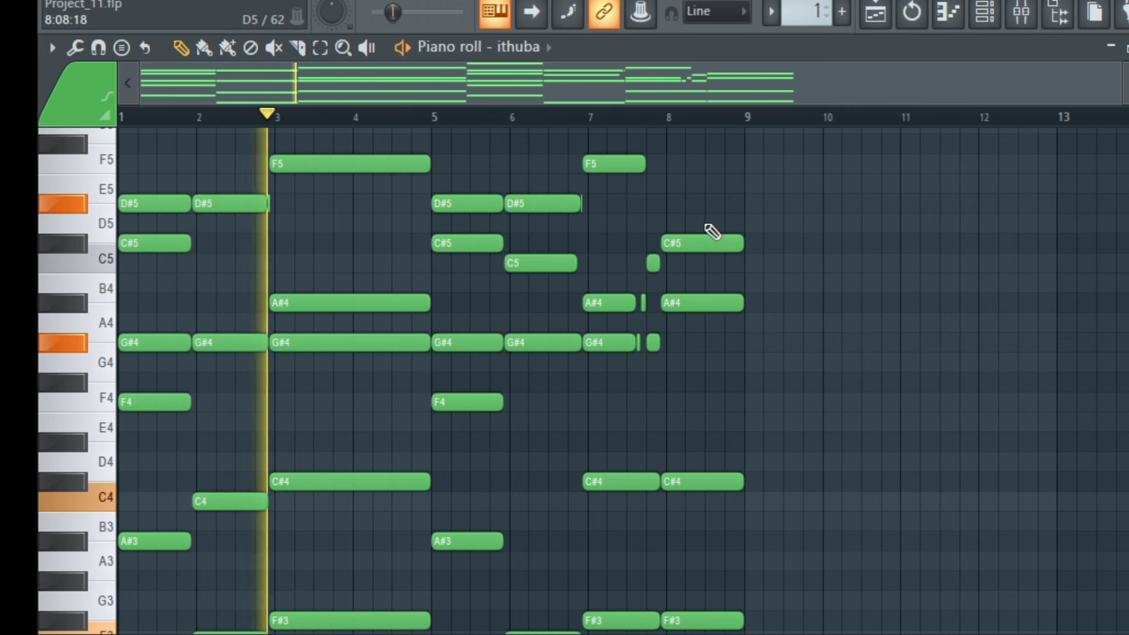
pyautogui.scroll(-1, 706, 226)
pyautogui.scroll(1, 706, 226)
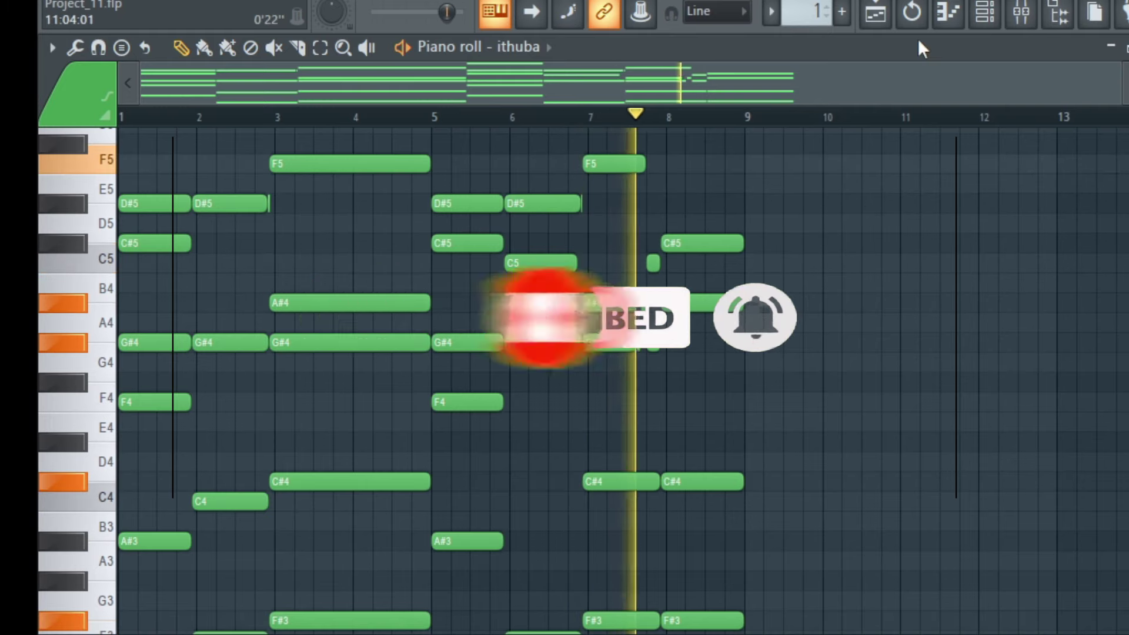
# Step: Listen to the first Morphine clip on Track 5 in the piano roll and return to the playlist
pyautogui.click(875, 12)
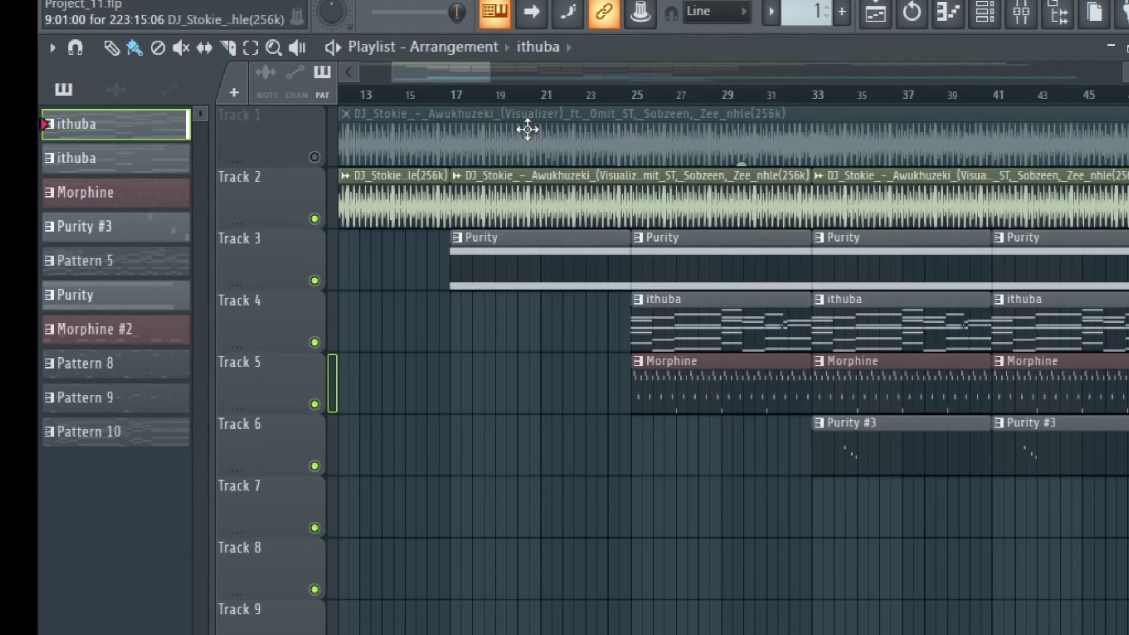
pyautogui.doubleClick(703, 397)
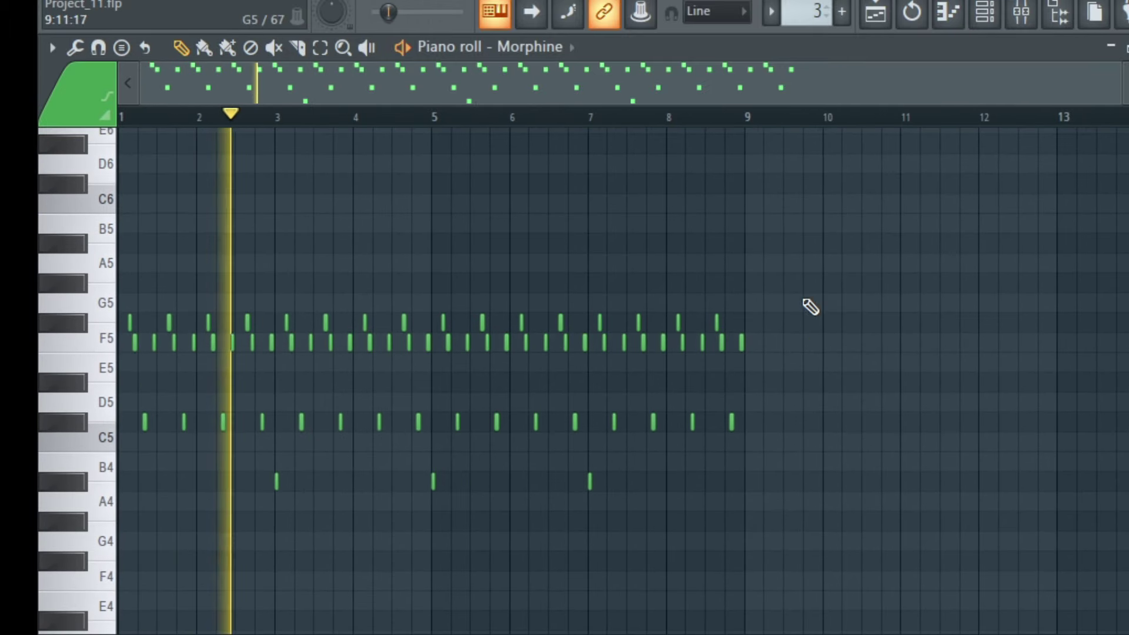
pyautogui.click(890, 17)
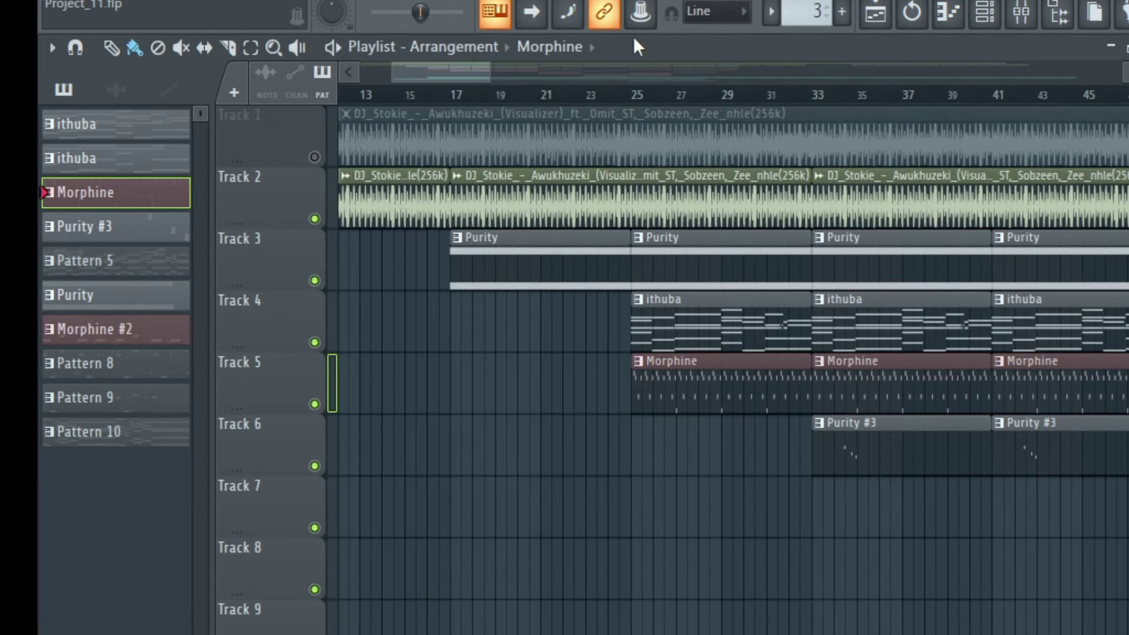
# Step: Listen to the first Purity #3 clip on Track 6 in the piano roll and return to the playlist
pyautogui.moveTo(472, 72); pyautogui.dragTo(528, 88)
pyautogui.doubleClick(509, 440)
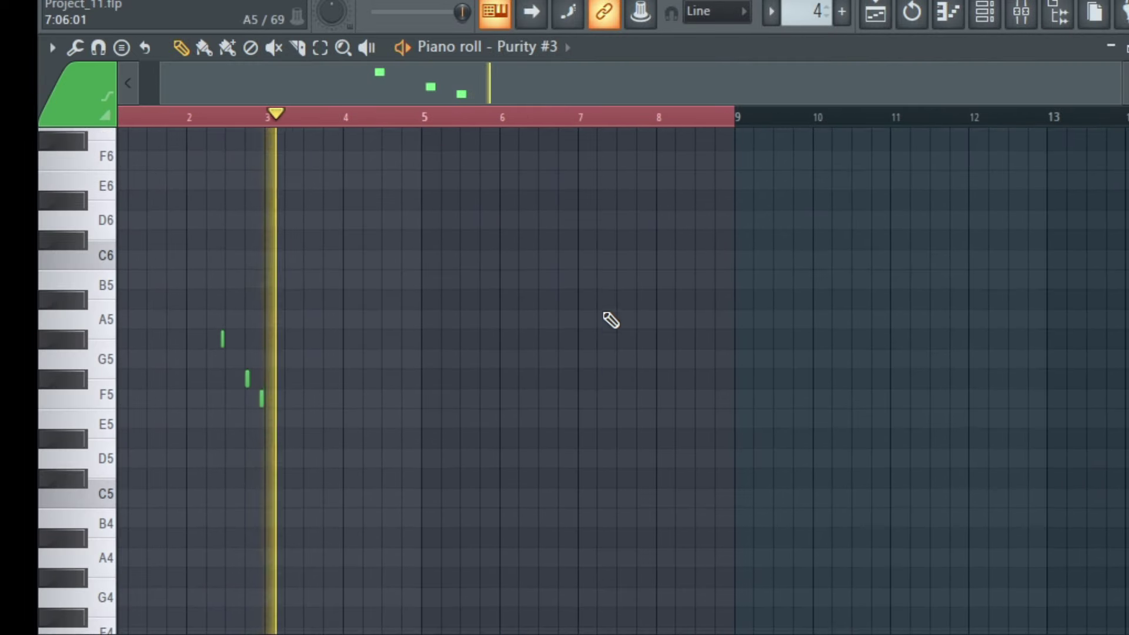
pyautogui.click(200, 117)
pyautogui.click(876, 13)
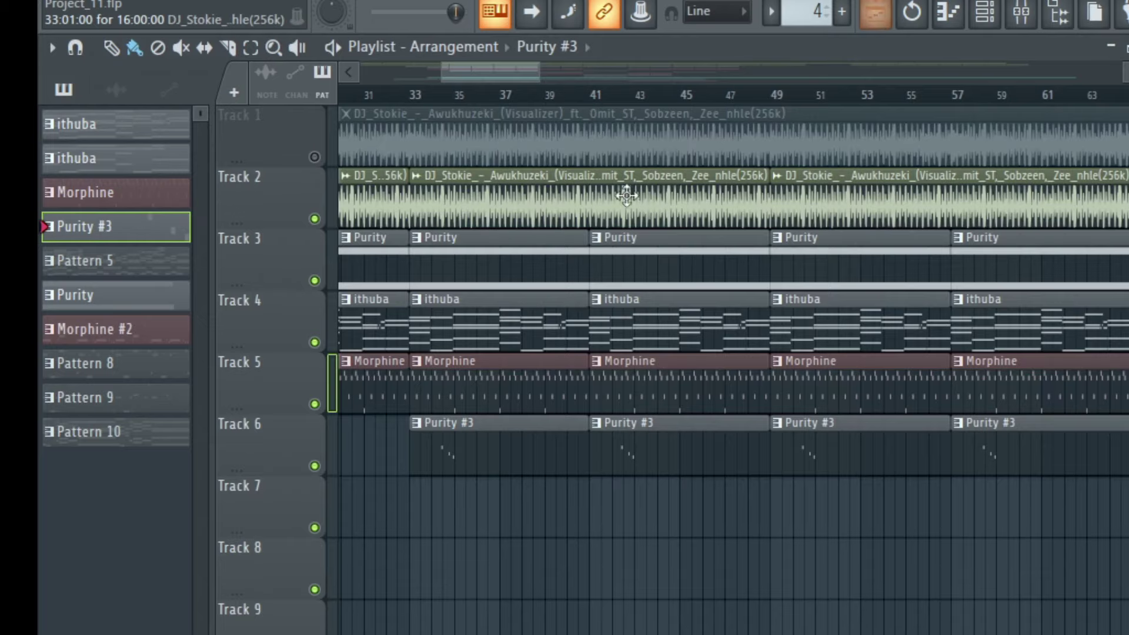
# Step: Open the Pattern 5 clip on Track 7 in the piano roll and play its ithuba chords
pyautogui.moveTo(490, 64); pyautogui.dragTo(552, 99)
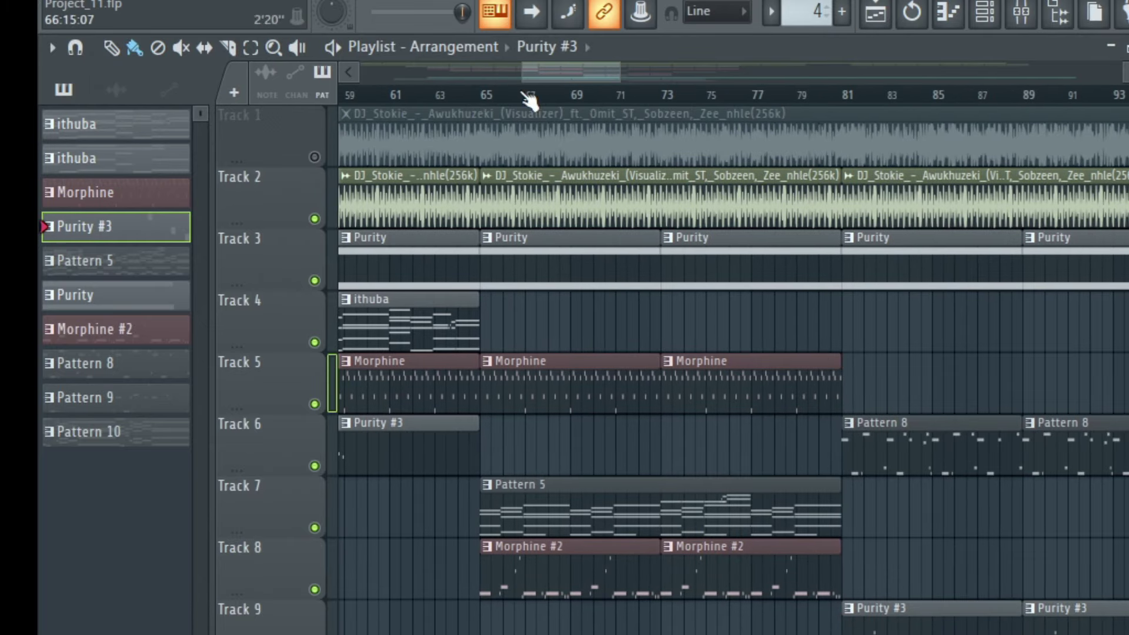
pyautogui.doubleClick(560, 532)
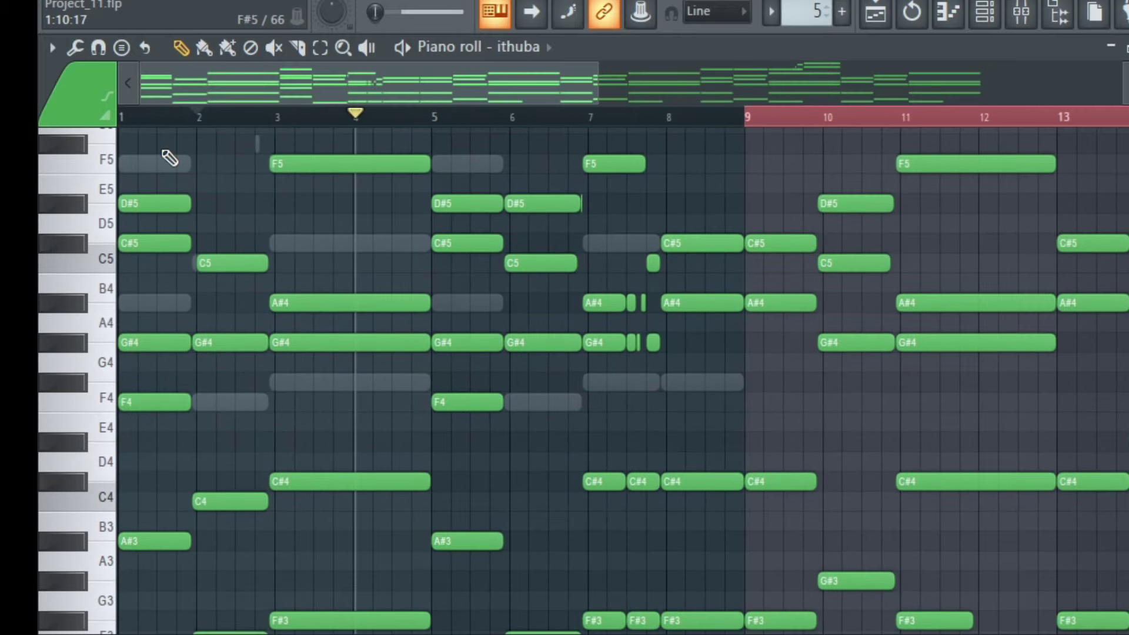
pyautogui.press('space')
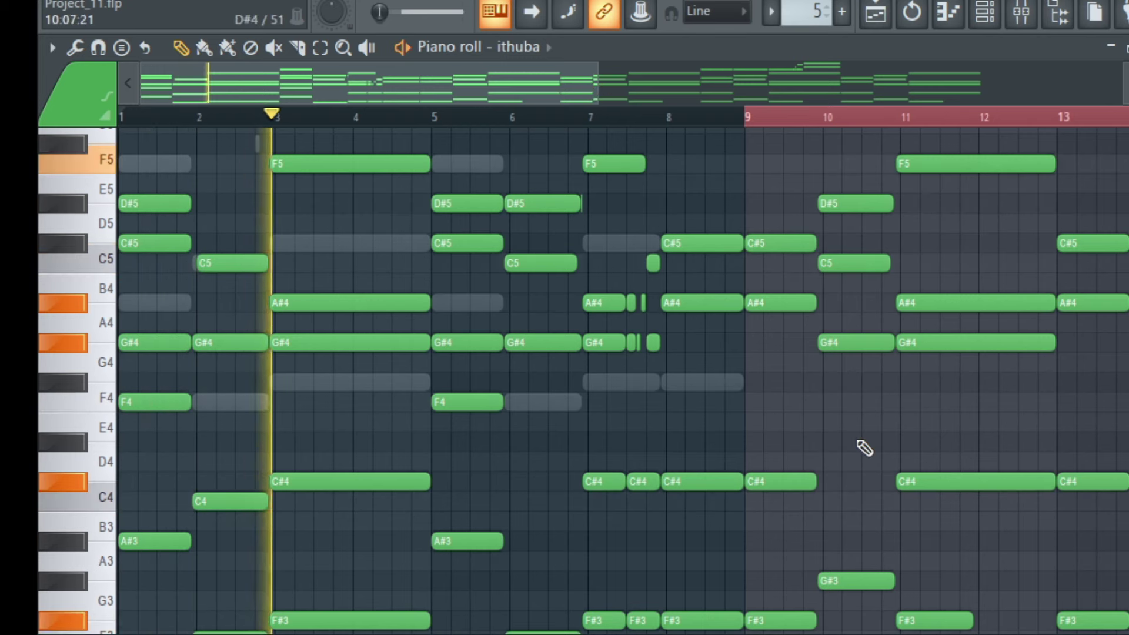
pyautogui.scroll(-2, 858, 440)
pyautogui.scroll(3, 858, 441)
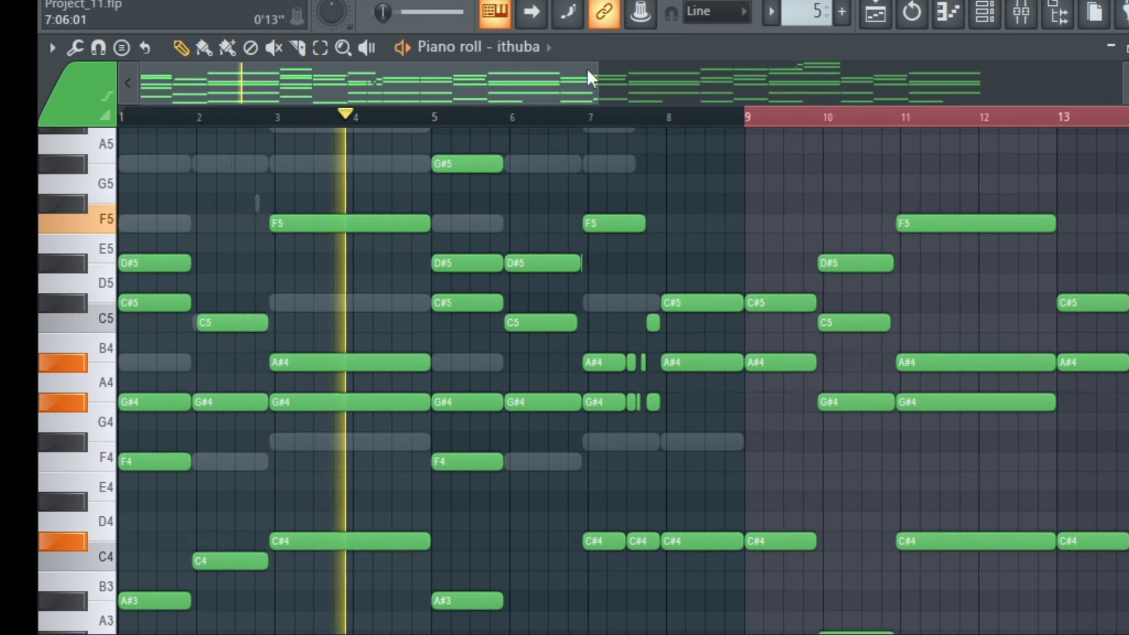
# Step: Follow the remaining ithuba chords of Pattern 5 in the piano roll past bar 9 and return to the playlist
pyautogui.moveTo(595, 92); pyautogui.dragTo(758, 93)
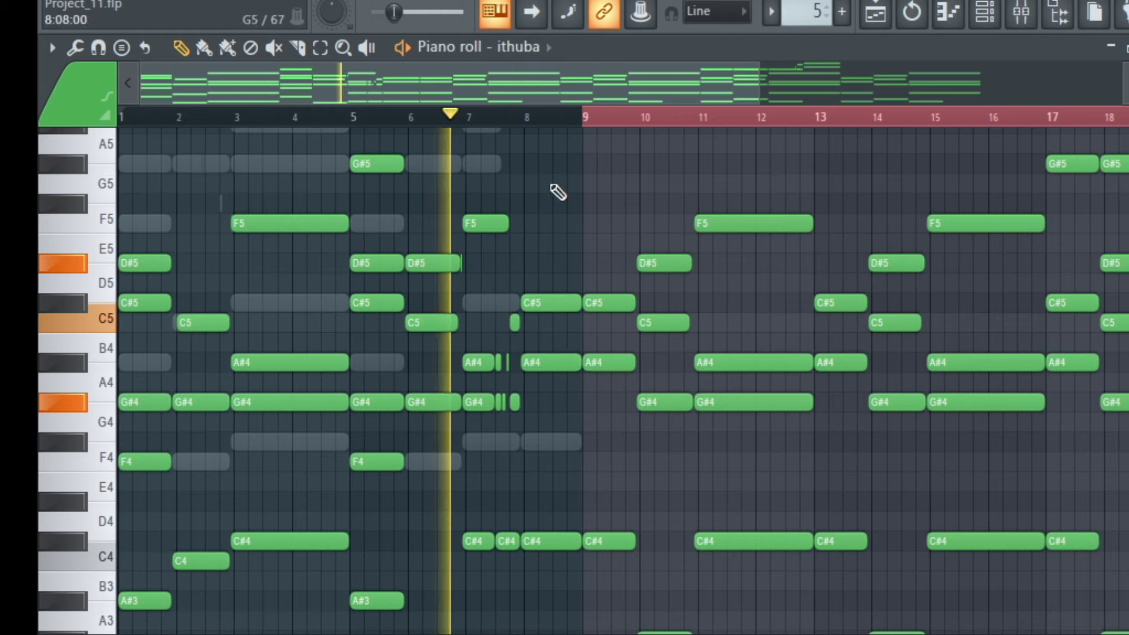
pyautogui.click(875, 11)
pyautogui.click(875, 11)
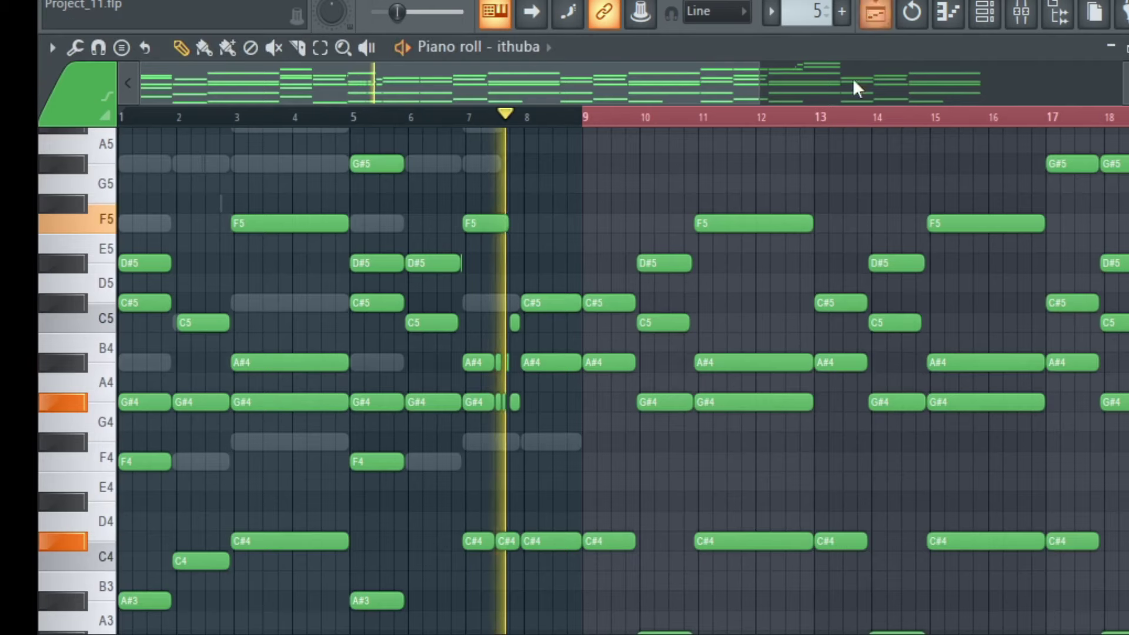
pyautogui.click(874, 11)
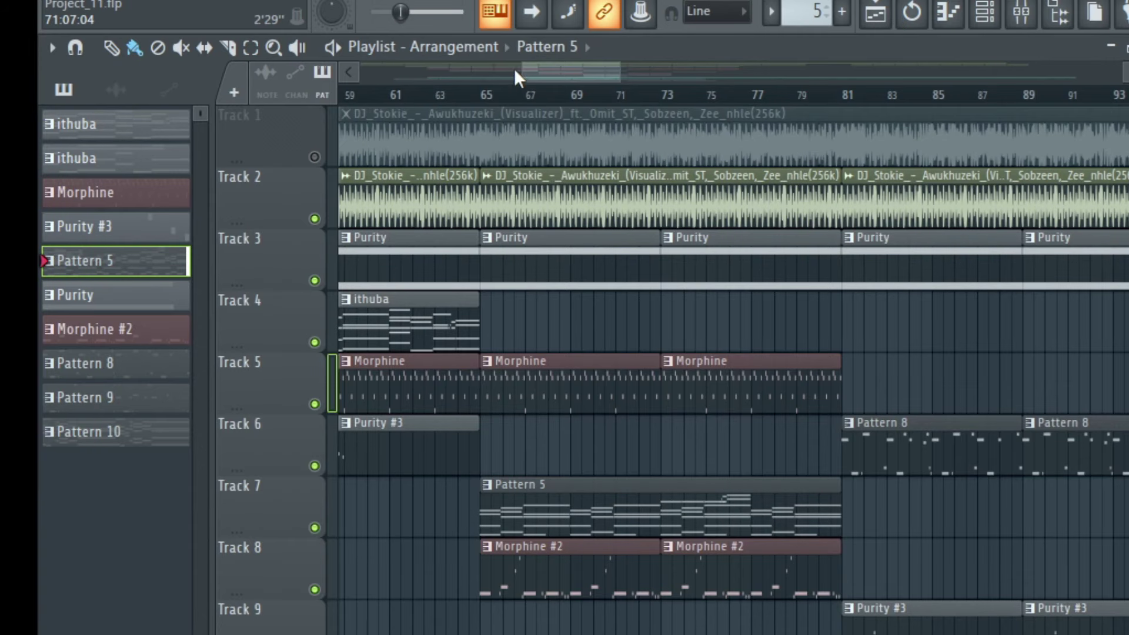
pyautogui.moveTo(575, 73); pyautogui.dragTo(604, 75)
pyautogui.click(946, 12)
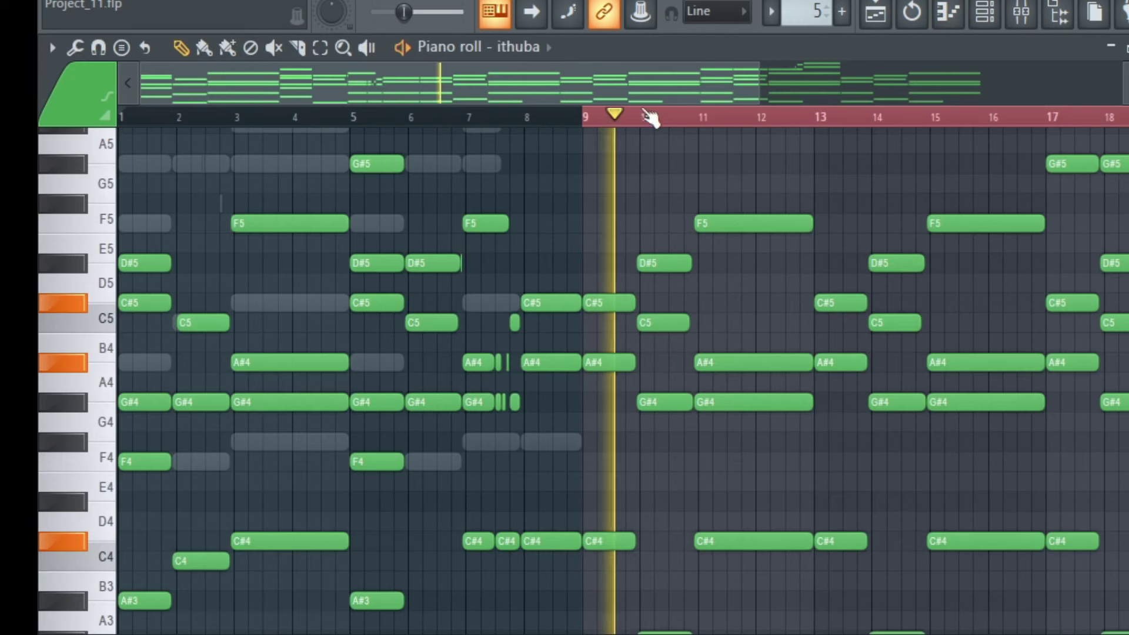
pyautogui.moveTo(423, 82); pyautogui.dragTo(599, 94)
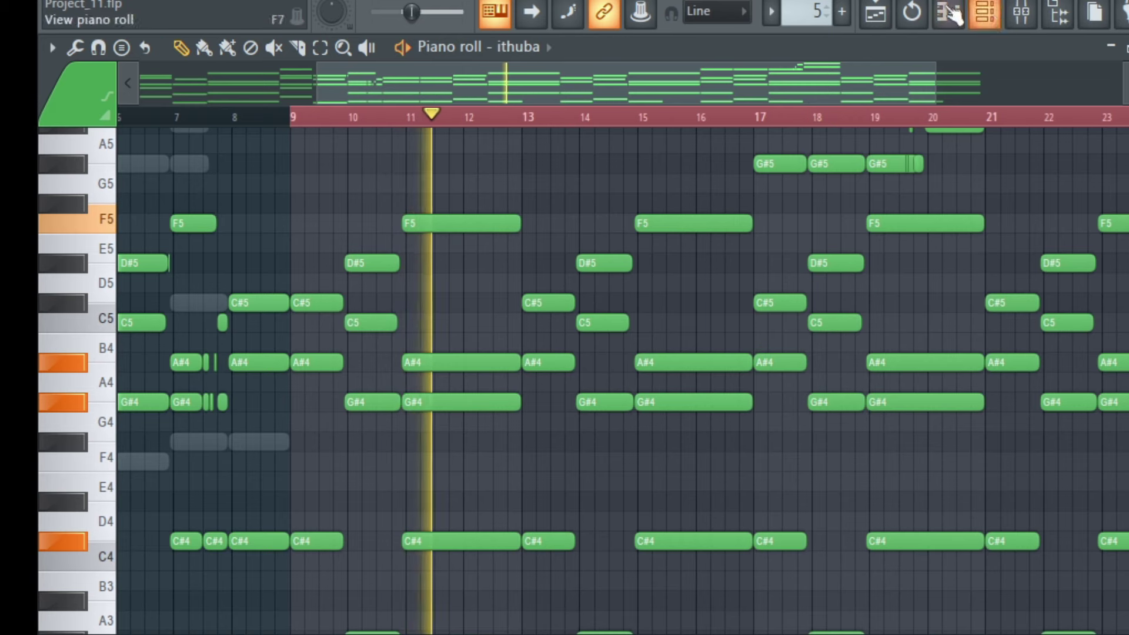
pyautogui.click(880, 11)
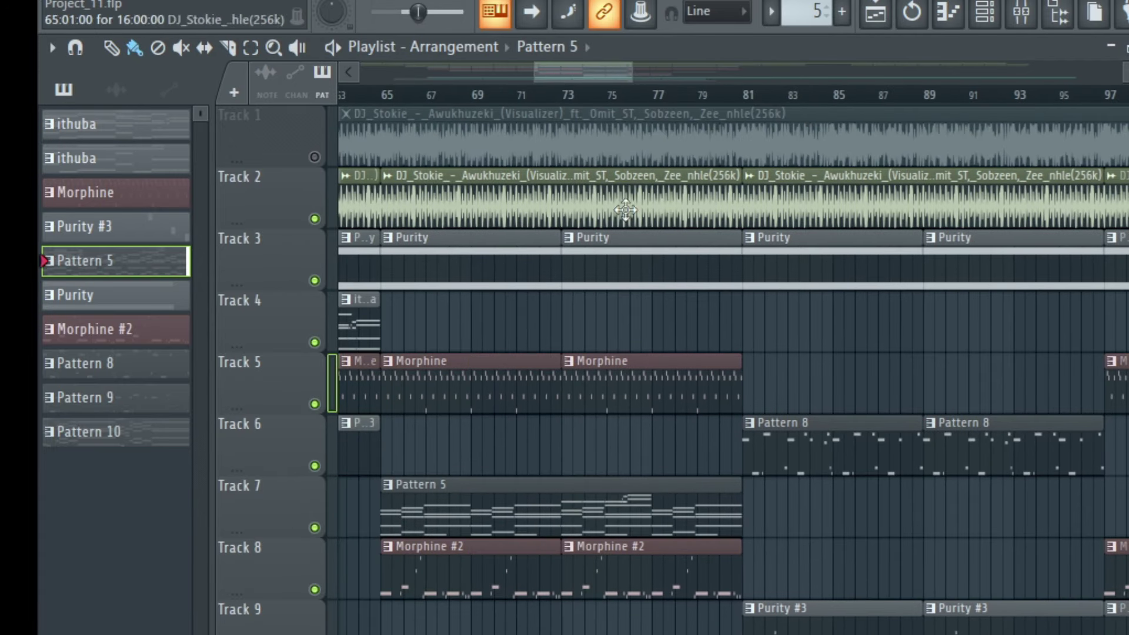
# Step: Open the Pattern 10 clip on Track 10 in the piano roll and play its ithuba chords from bars 1 and 5
pyautogui.scroll(-2, 624, 210)
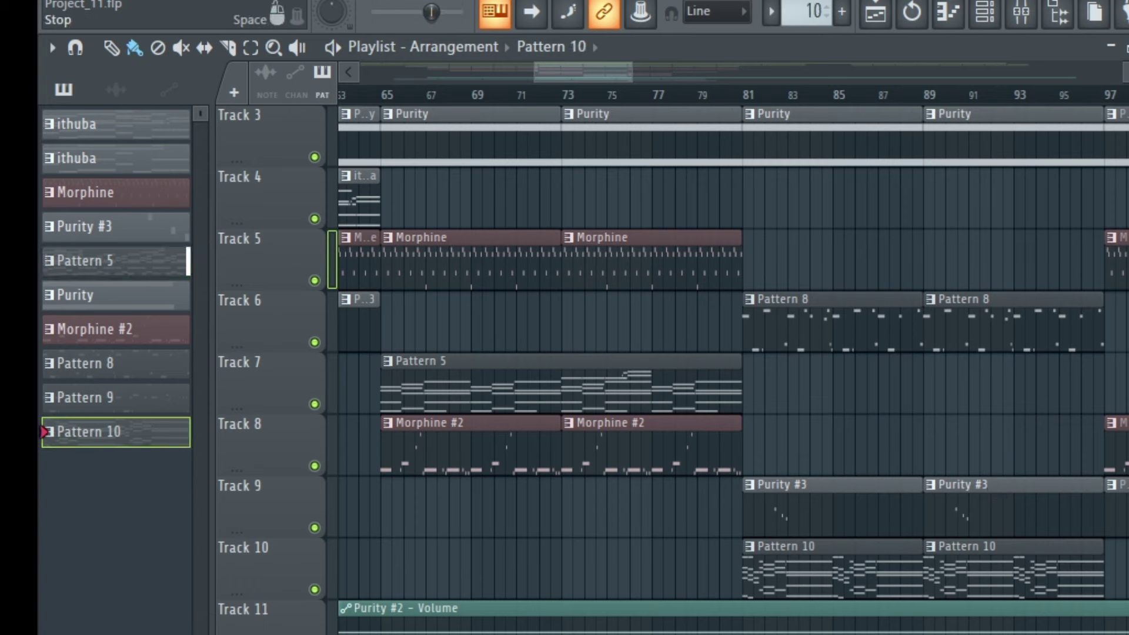
pyautogui.click(964, 18)
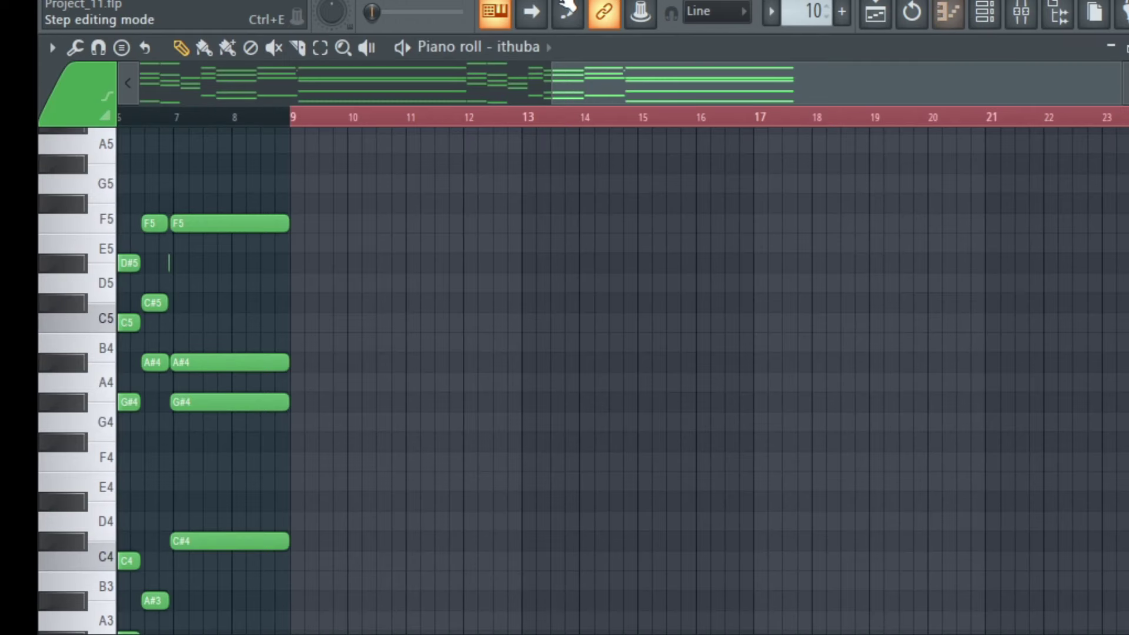
pyautogui.moveTo(646, 90); pyautogui.dragTo(282, 103)
pyautogui.press('space')
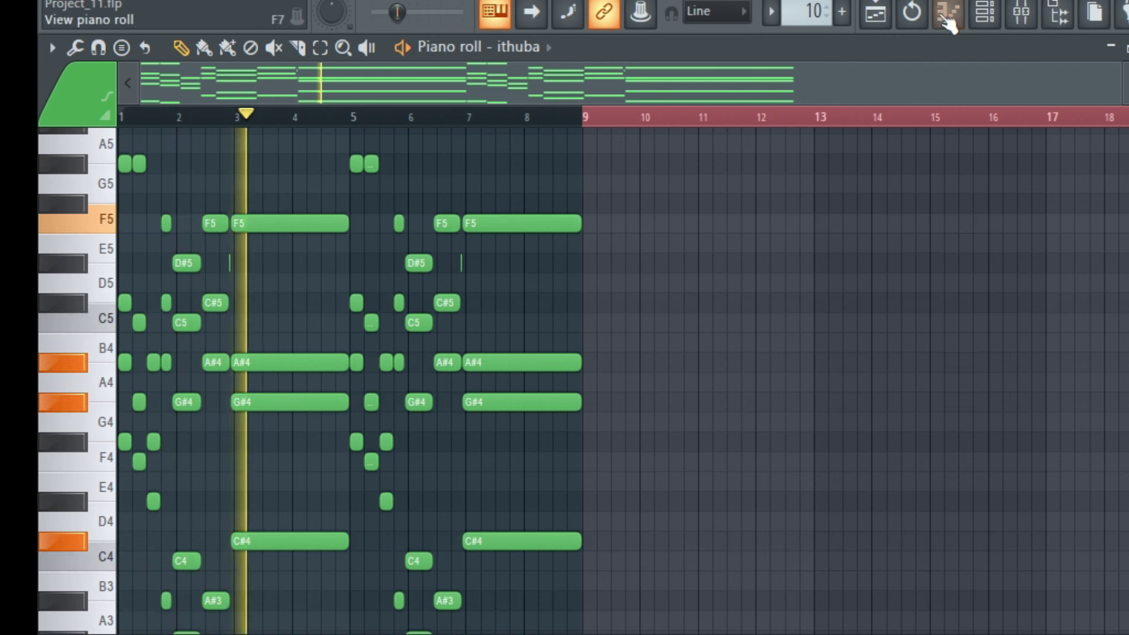
pyautogui.click(357, 120)
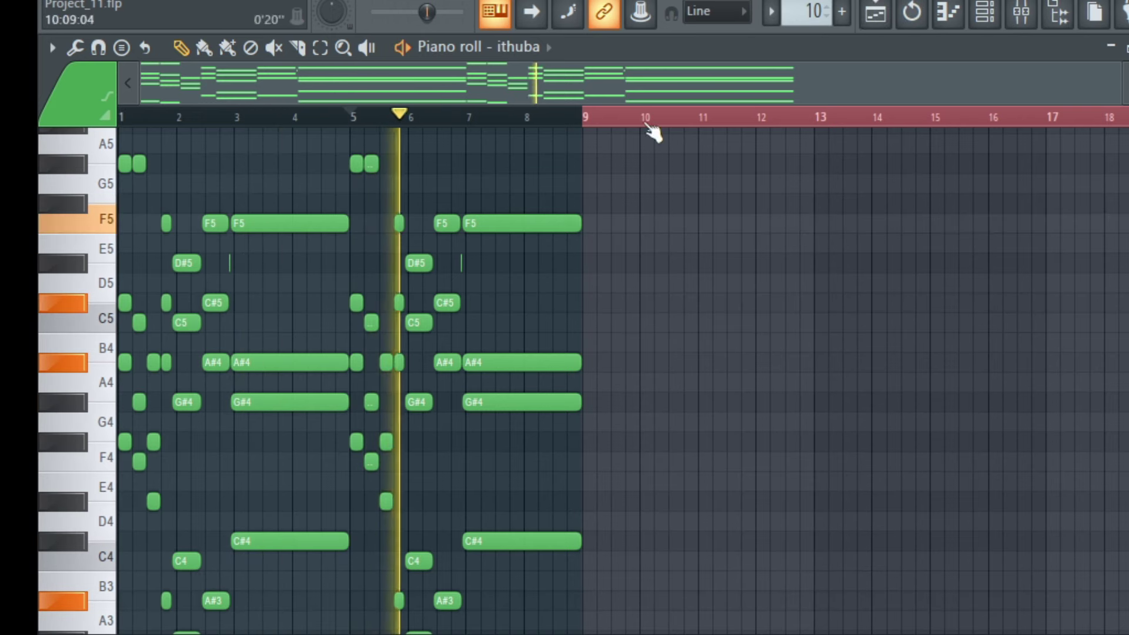
pyautogui.scroll(-1, 884, 356)
pyautogui.scroll(5, 883, 356)
pyautogui.scroll(-4, 884, 356)
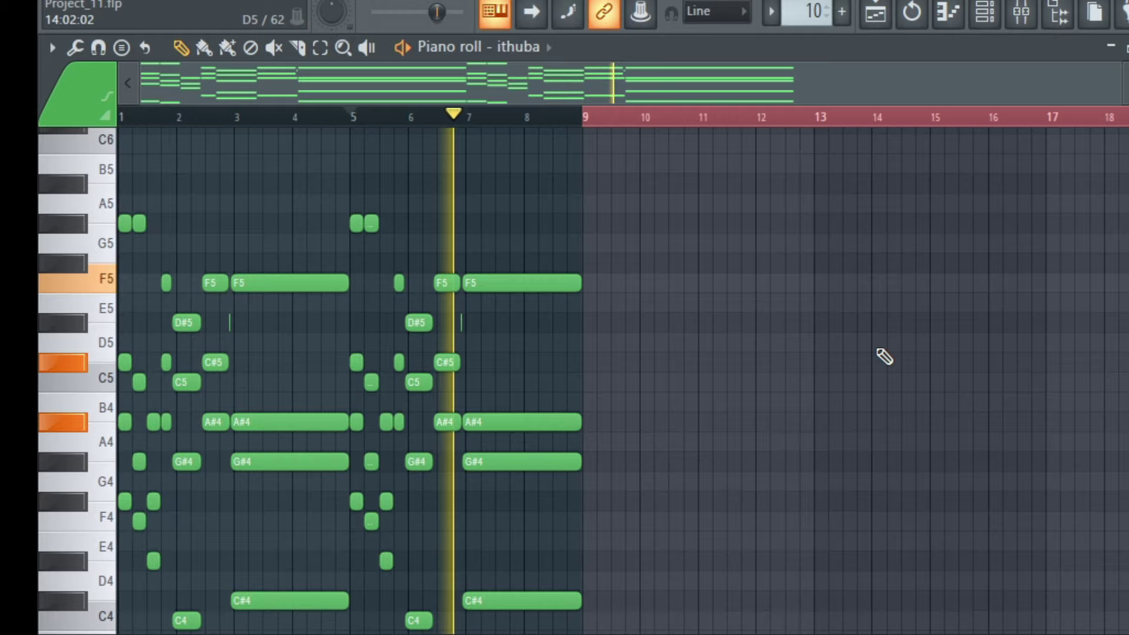
# Step: Return to the playlist and examine the clip layout of the whole arrangement, from the first track through Track 13
pyautogui.click(872, 21)
pyautogui.moveTo(573, 68); pyautogui.dragTo(643, 93)
pyautogui.scroll(-1, 801, 585)
pyautogui.scroll(-3, 803, 589)
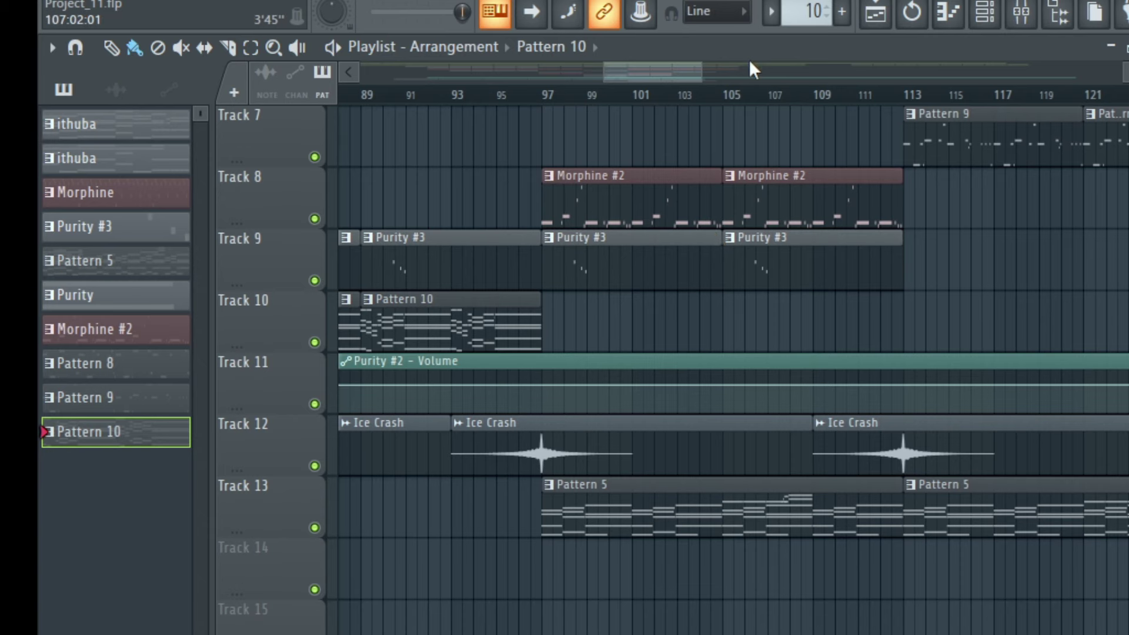
pyautogui.moveTo(658, 66); pyautogui.dragTo(403, 121)
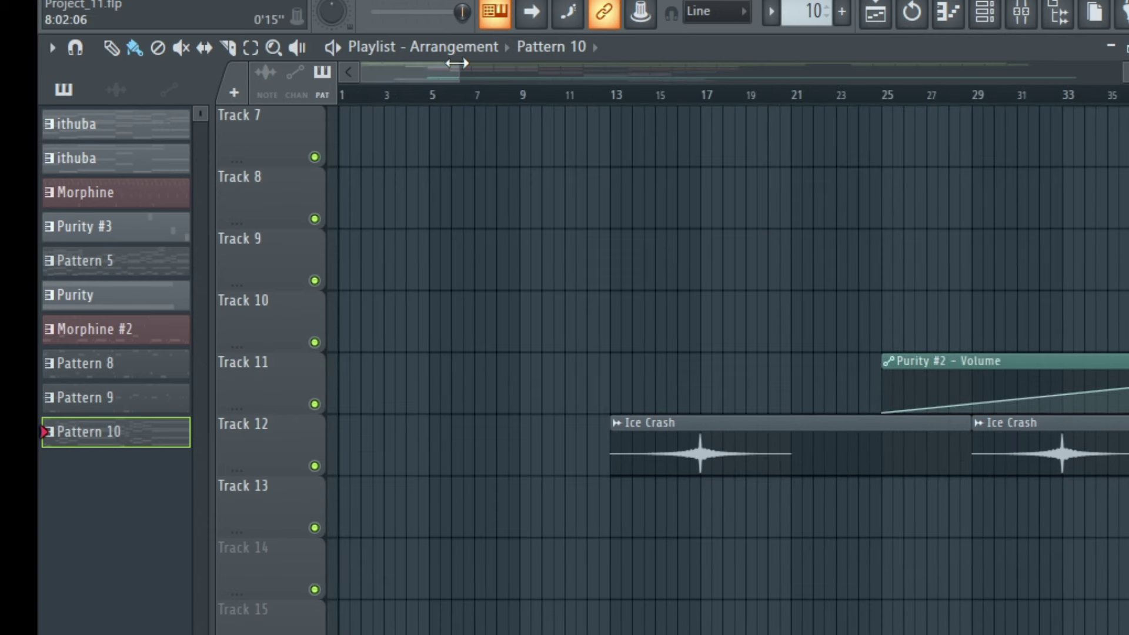
pyautogui.moveTo(457, 63); pyautogui.dragTo(766, 65)
pyautogui.scroll(6, 822, 428)
pyautogui.scroll(-3, 821, 429)
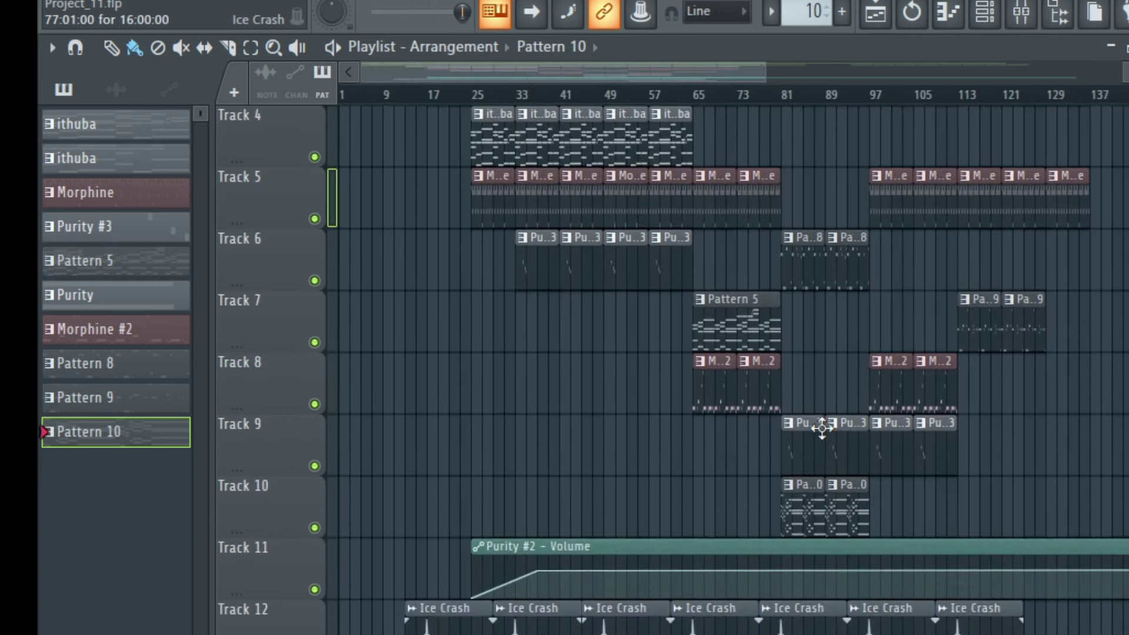
pyautogui.scroll(3, 821, 428)
# Step: Start playback just before bar 25 and solo Track 11, which holds the Purity #2 volume automation
pyautogui.rightClick(328, 404)
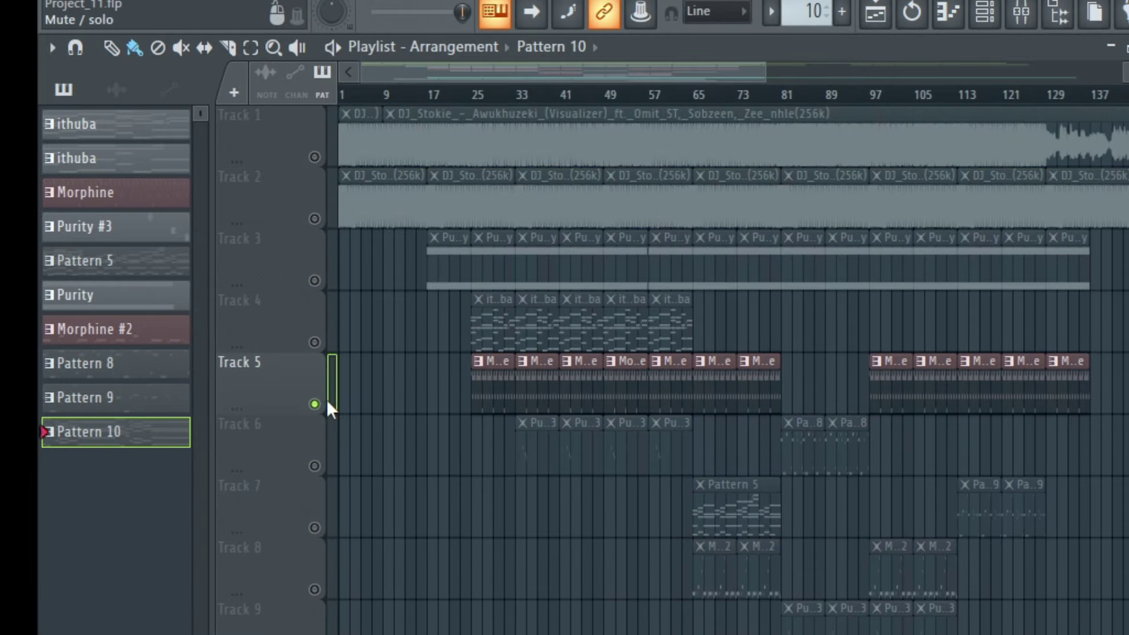
pyautogui.click(475, 100)
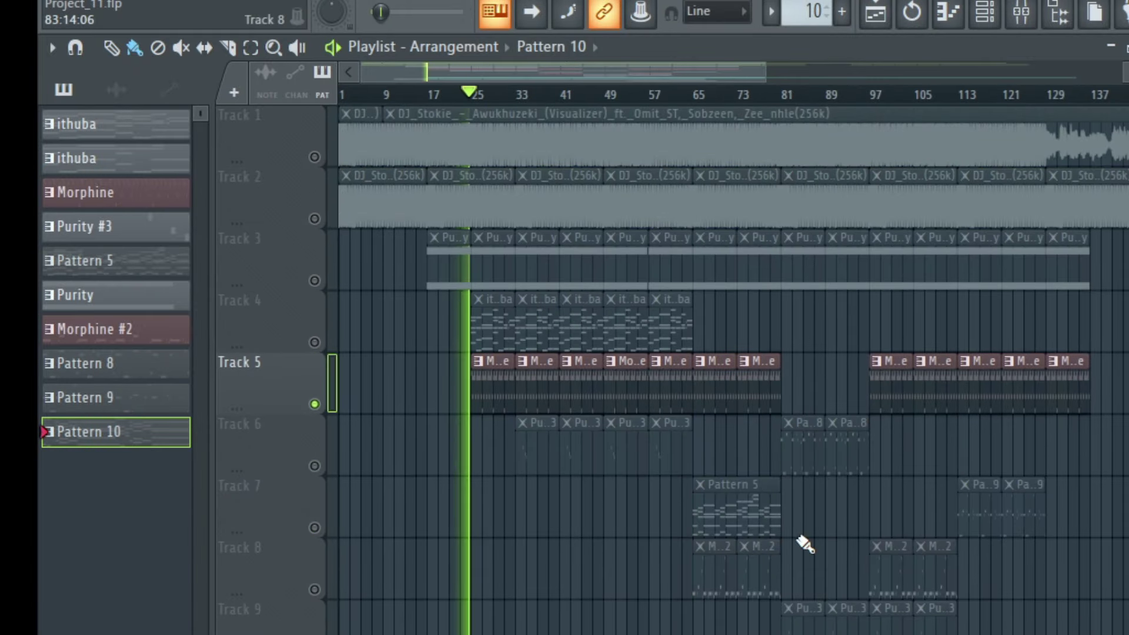
pyautogui.scroll(-6, 804, 544)
pyautogui.click(314, 403)
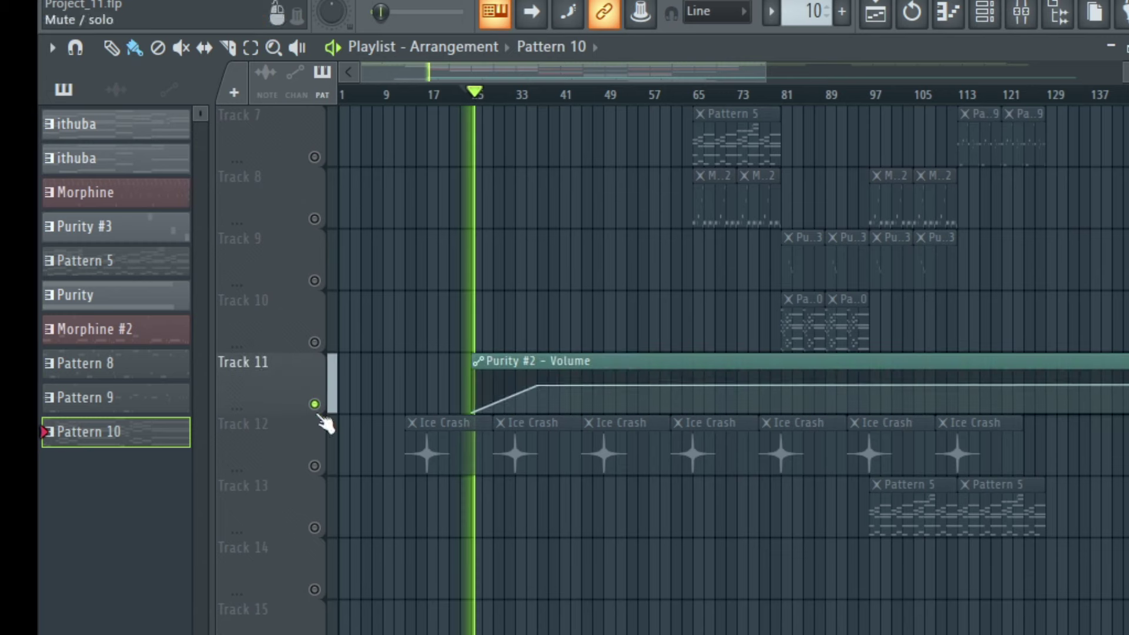
# Step: Inspect the Purity #2 - Volume automation clip and the Create automation clip option of the Purity #2 mixer fader
pyautogui.doubleClick(630, 360)
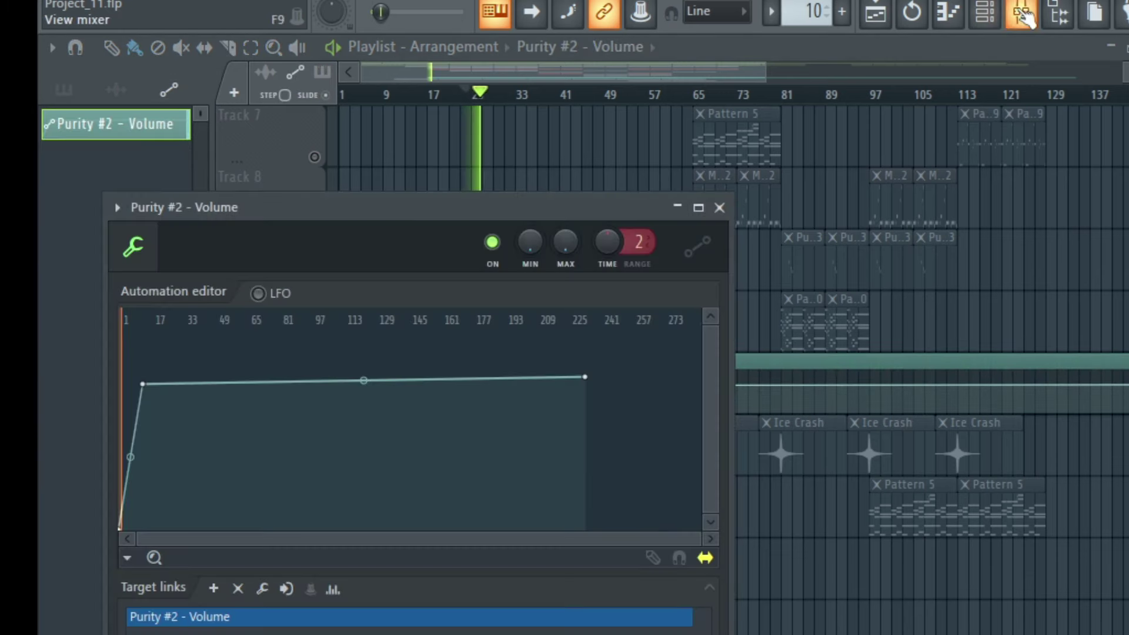
pyautogui.click(1023, 16)
pyautogui.rightClick(472, 617)
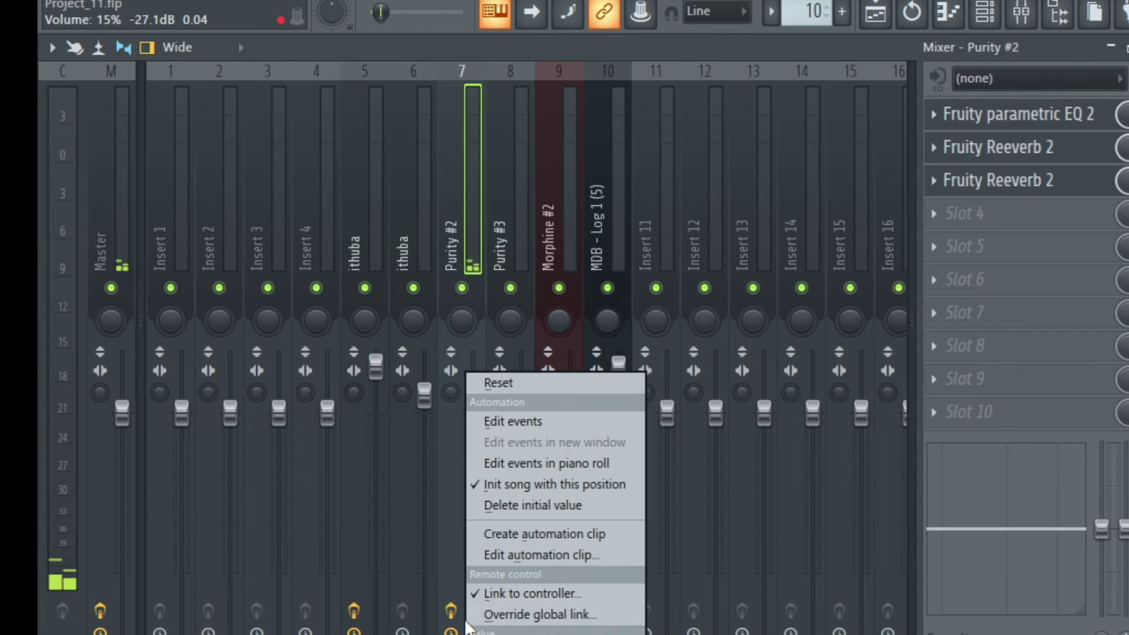
pyautogui.click(570, 535)
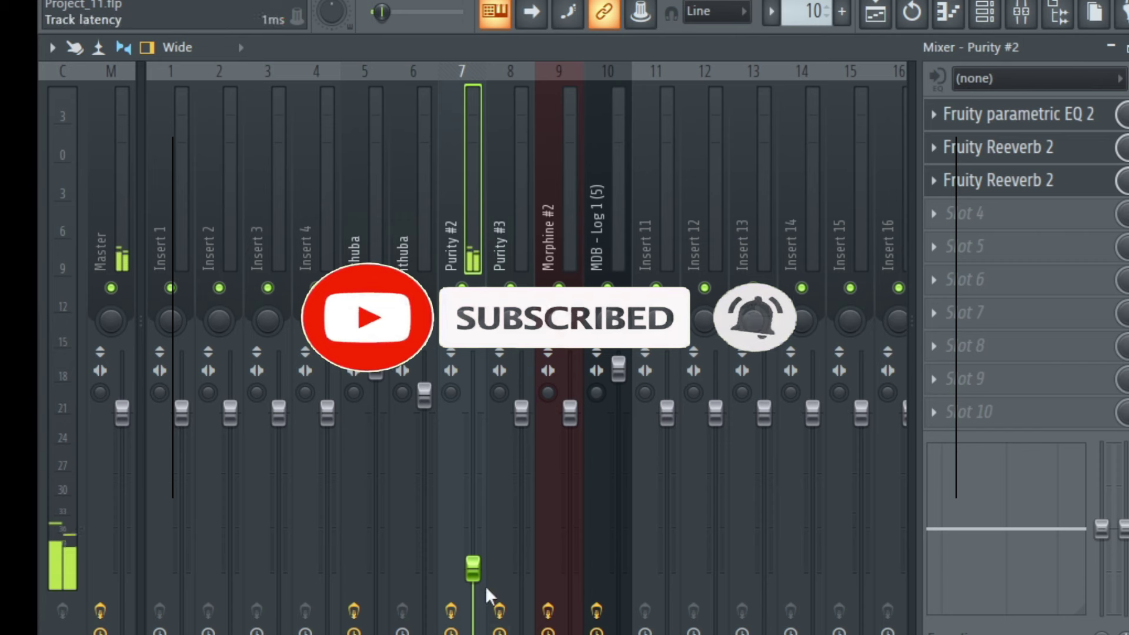
# Step: Inspect the Fruity parametric EQ 2 and Fruity Reeverb 2 effects on the Purity #2 mixer track
pyautogui.click(1055, 113)
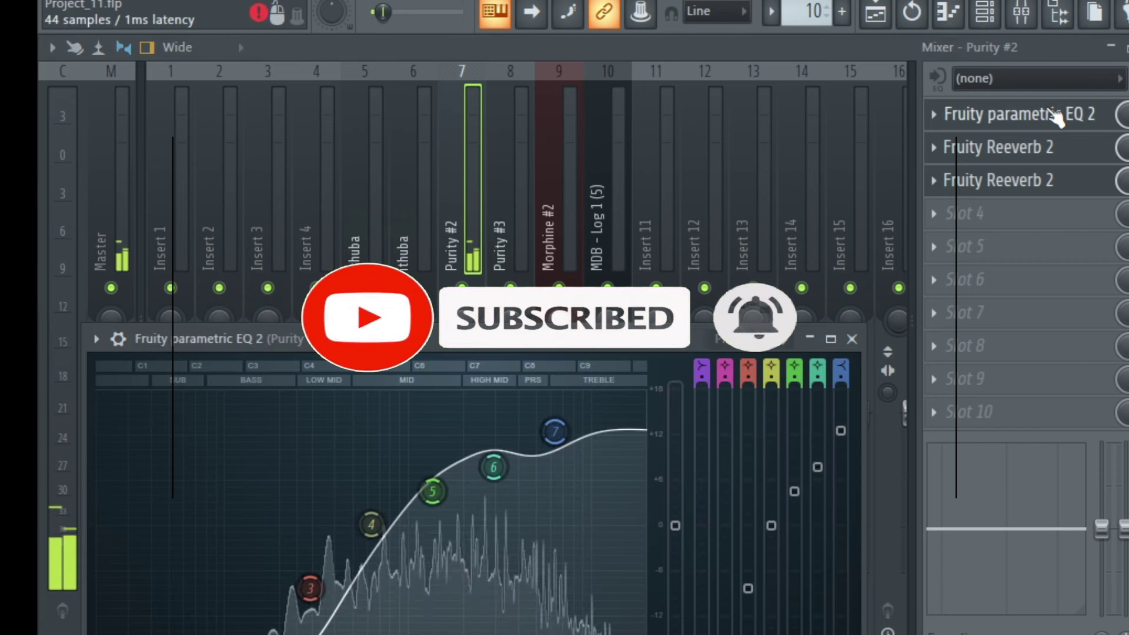
pyautogui.click(1056, 113)
pyautogui.click(1046, 152)
pyautogui.click(1041, 146)
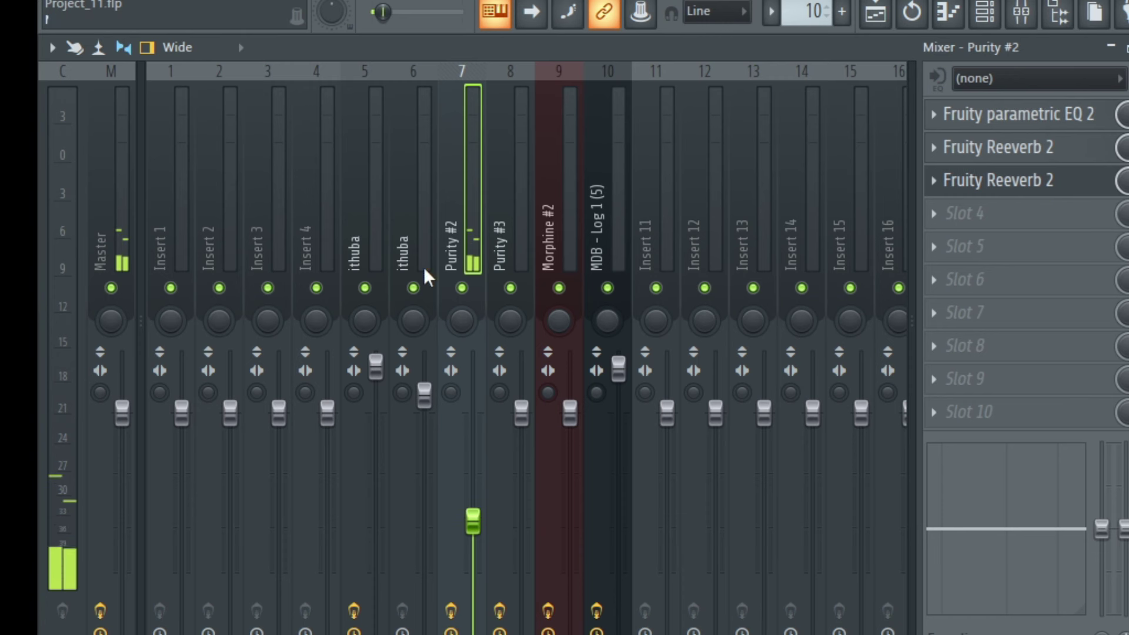
# Step: Check the effects on both ithuba mixer tracks, viewing and closing the Soundgoodizer on insert 5
pyautogui.click(411, 235)
pyautogui.click(384, 235)
pyautogui.click(414, 229)
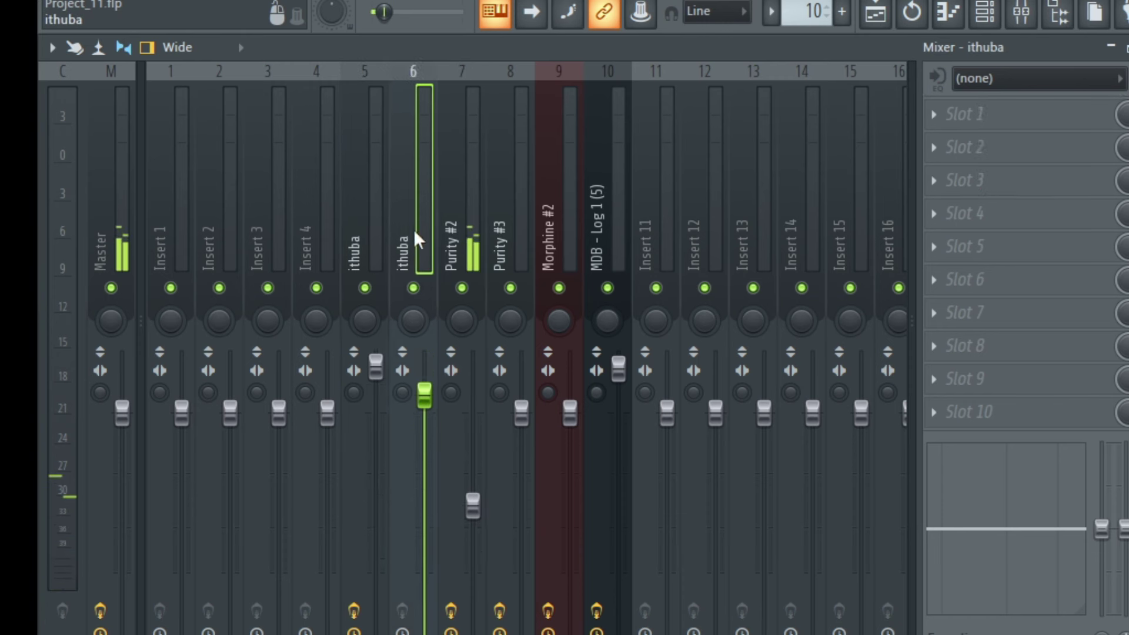
pyautogui.click(365, 245)
pyautogui.click(1075, 121)
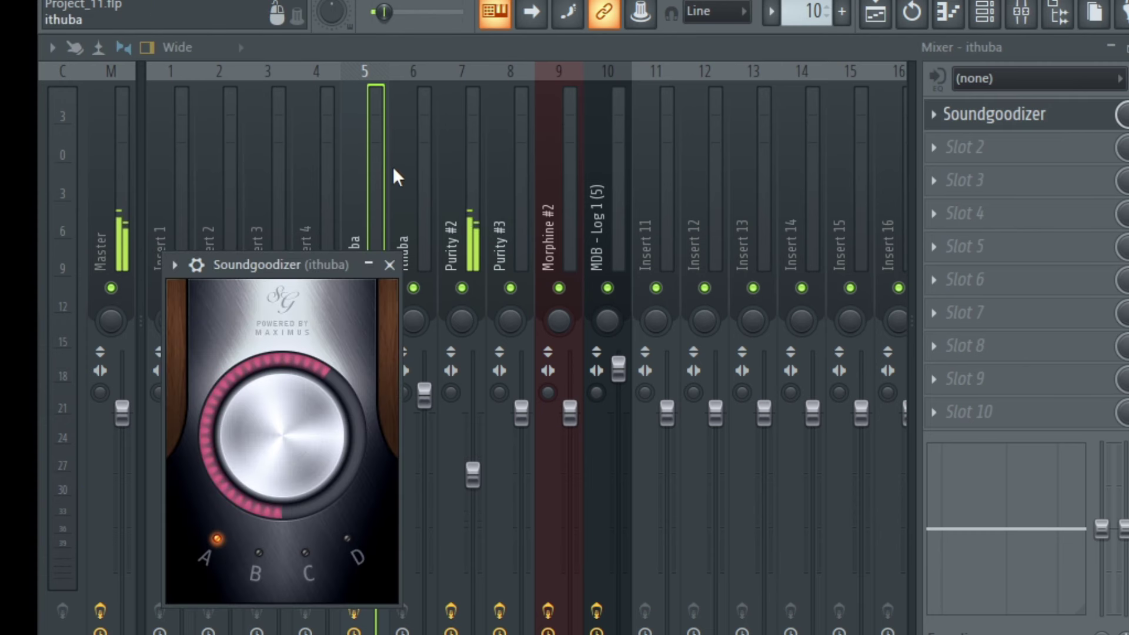
pyautogui.press('Escape')
# Step: Inspect the Fruity parametric EQ 2 and the two Fruity Reeverb 2 effects on the Purity #3 mixer track
pyautogui.click(554, 214)
pyautogui.click(508, 221)
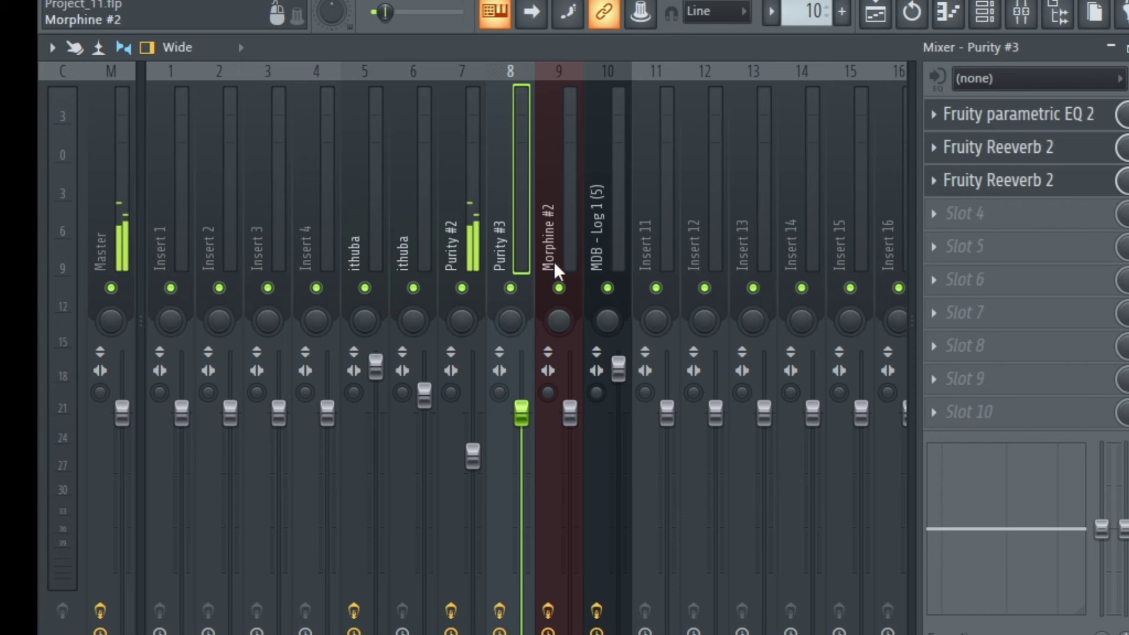
pyautogui.click(1055, 118)
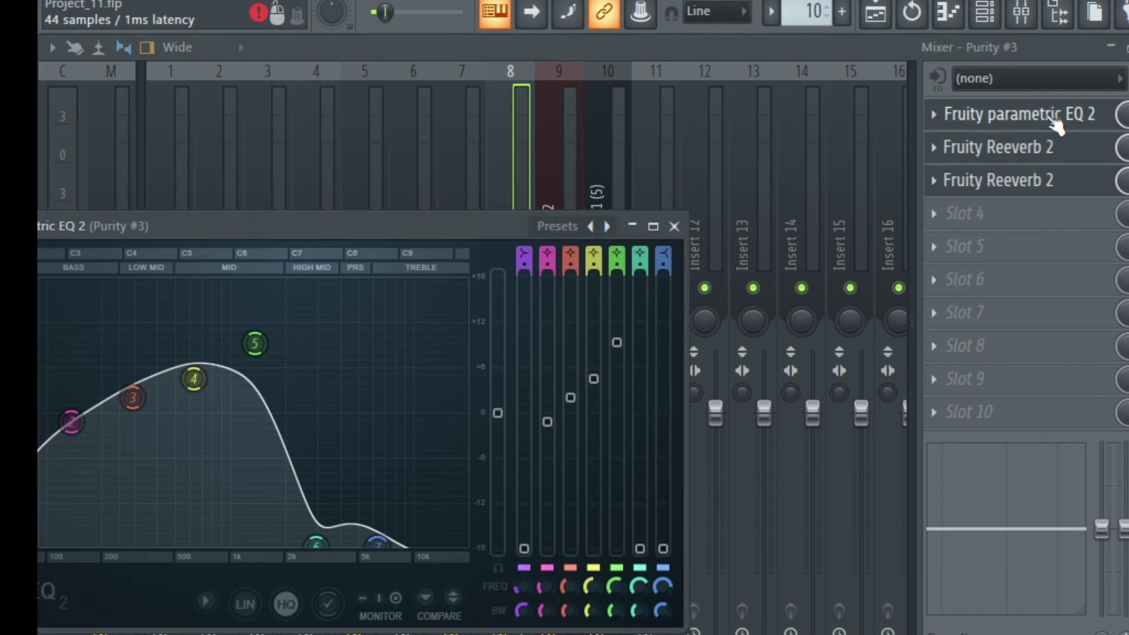
pyautogui.click(1021, 147)
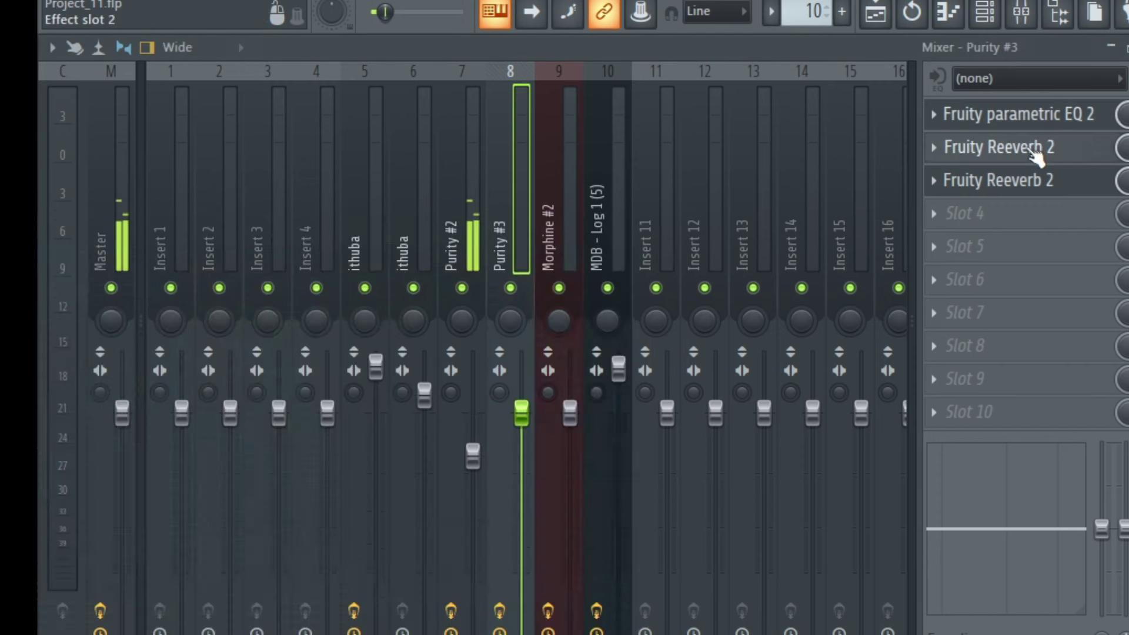
pyautogui.click(1038, 187)
pyautogui.click(468, 239)
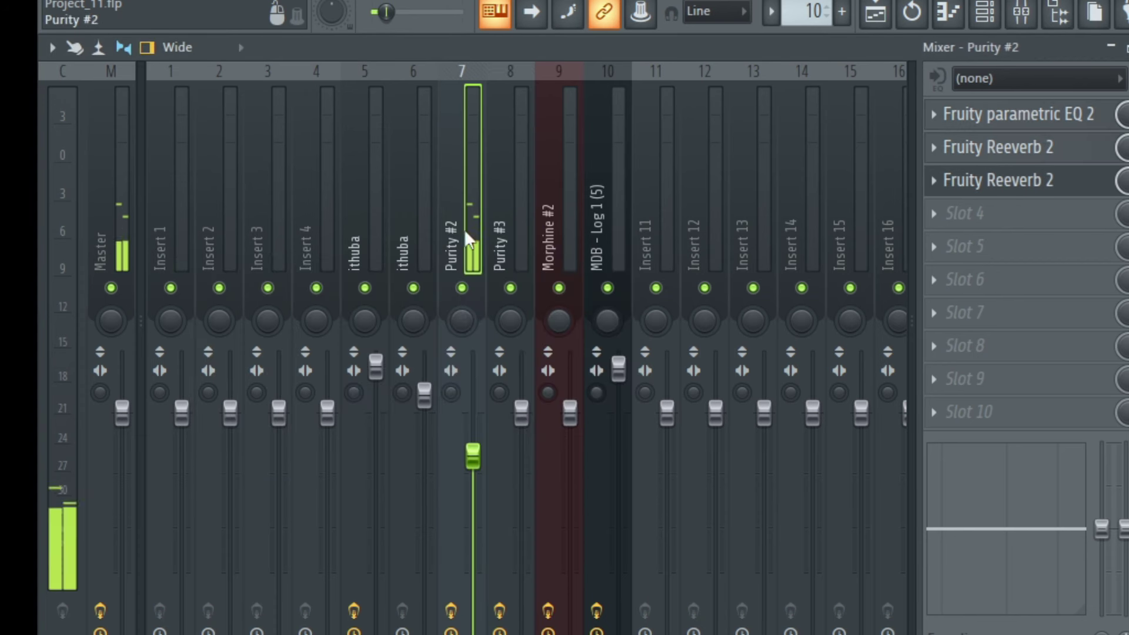
# Step: Inspect the Fruity parametric EQ 2 on Morphine #2 and the Soundgoodizer on the MDB - Log 1 (5) mixer track
pyautogui.click(569, 219)
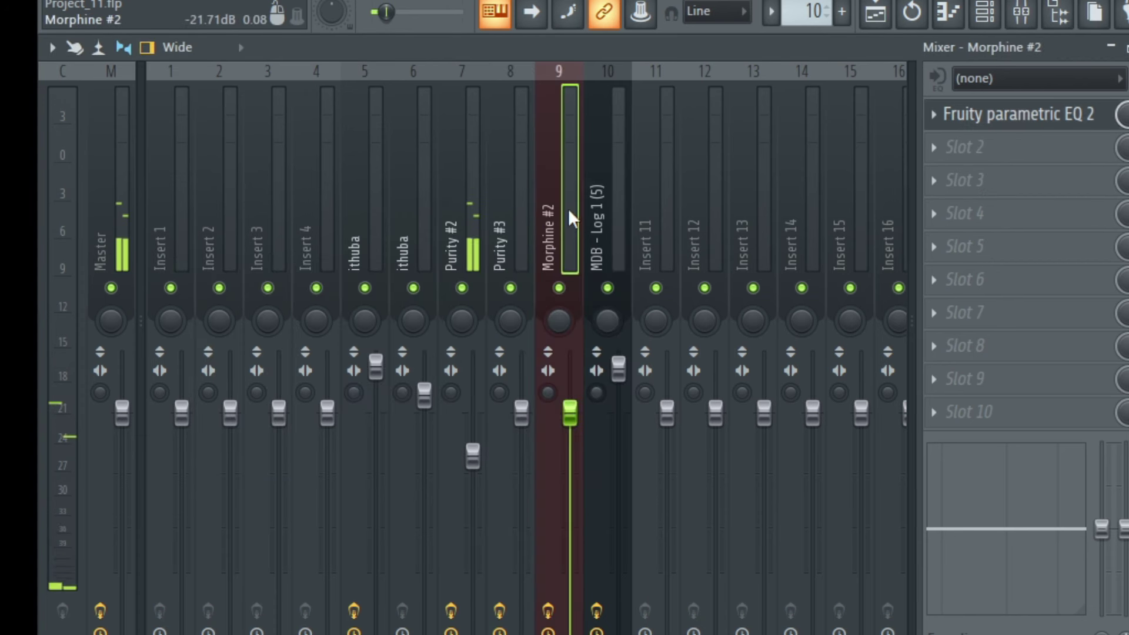
pyautogui.click(1049, 121)
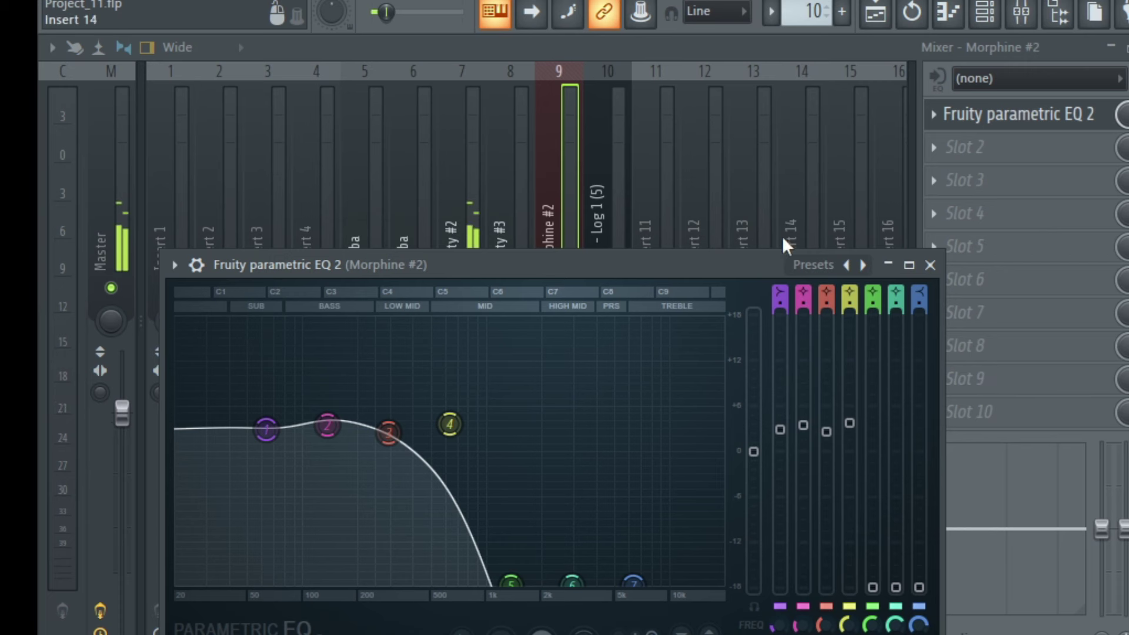
pyautogui.click(616, 210)
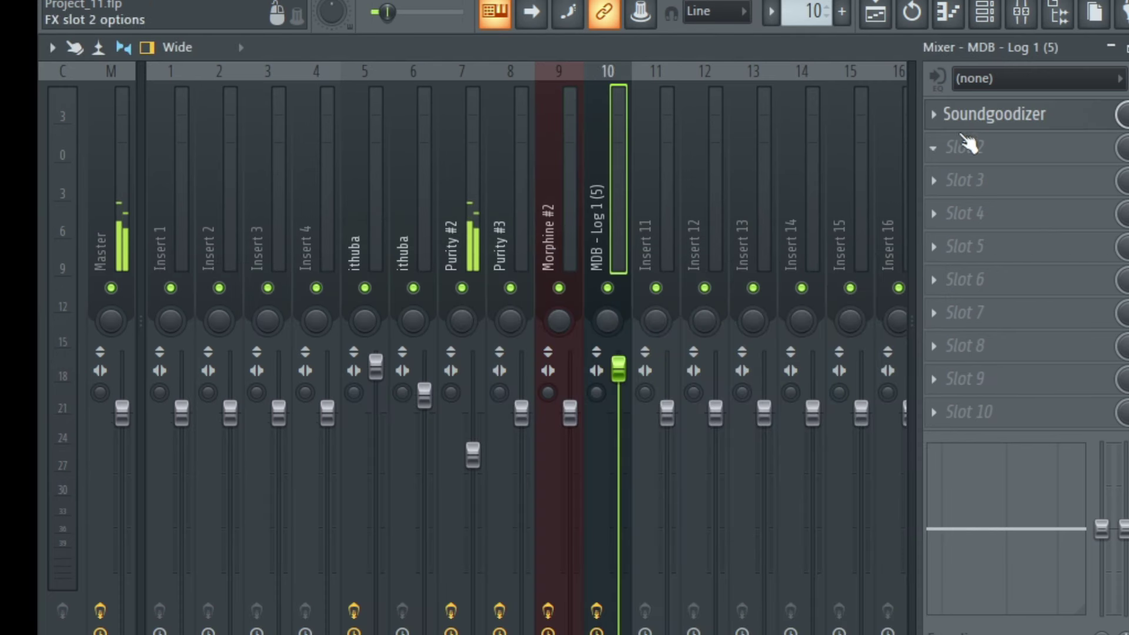
pyautogui.click(1002, 114)
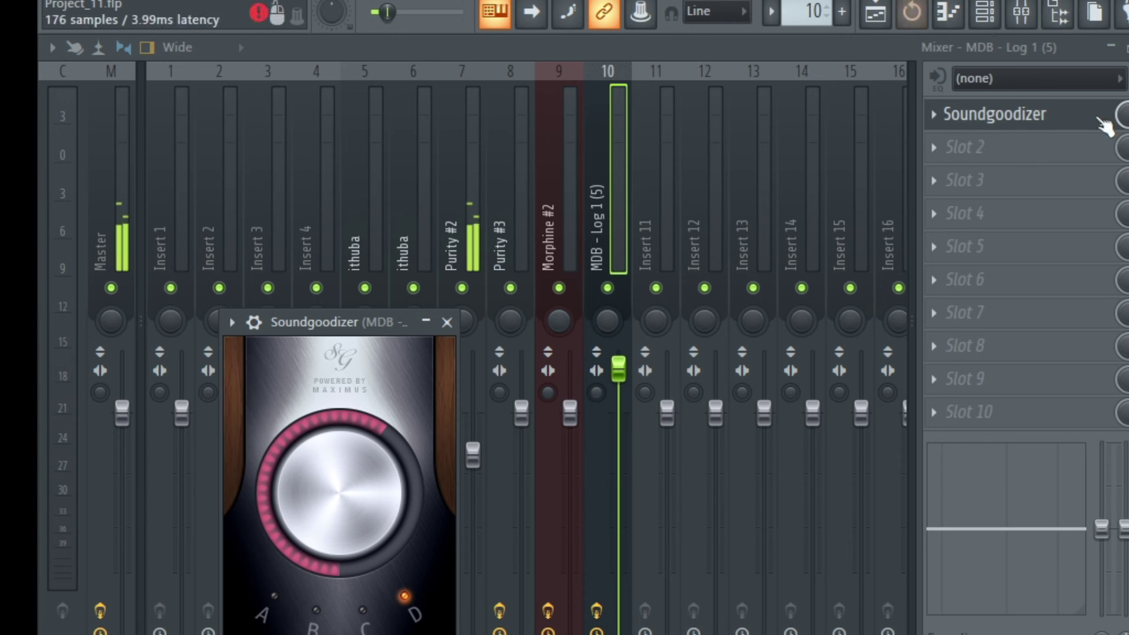
# Step: Check the playing volume automation in the playlist and review the Purity #2 track in the mixer
pyautogui.click(877, 12)
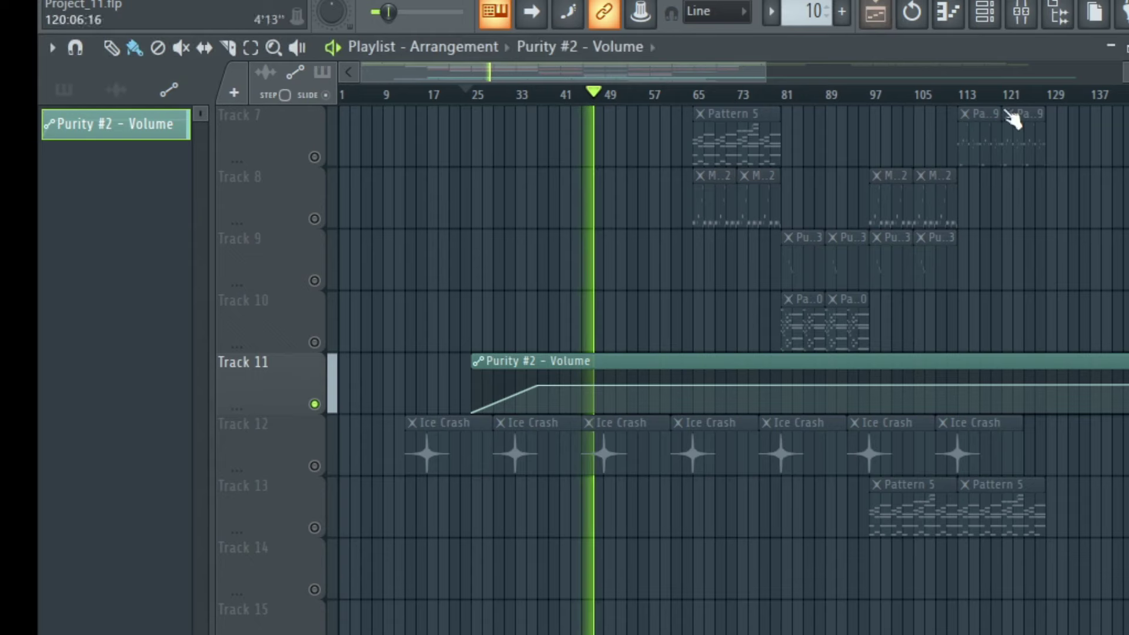
pyautogui.click(1029, 12)
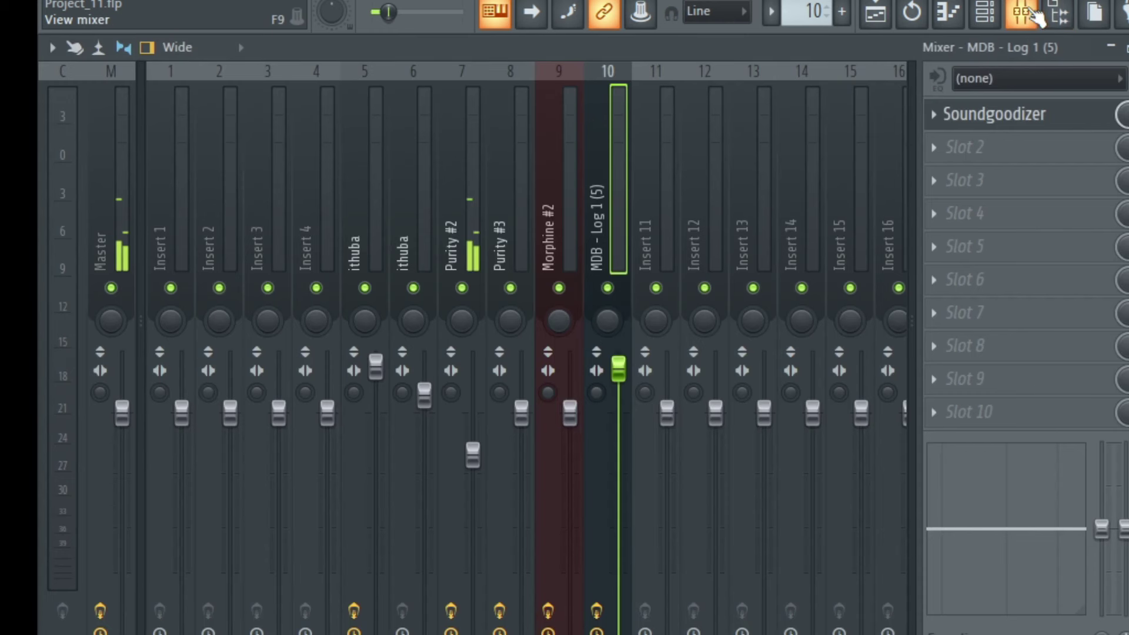
pyautogui.click(461, 189)
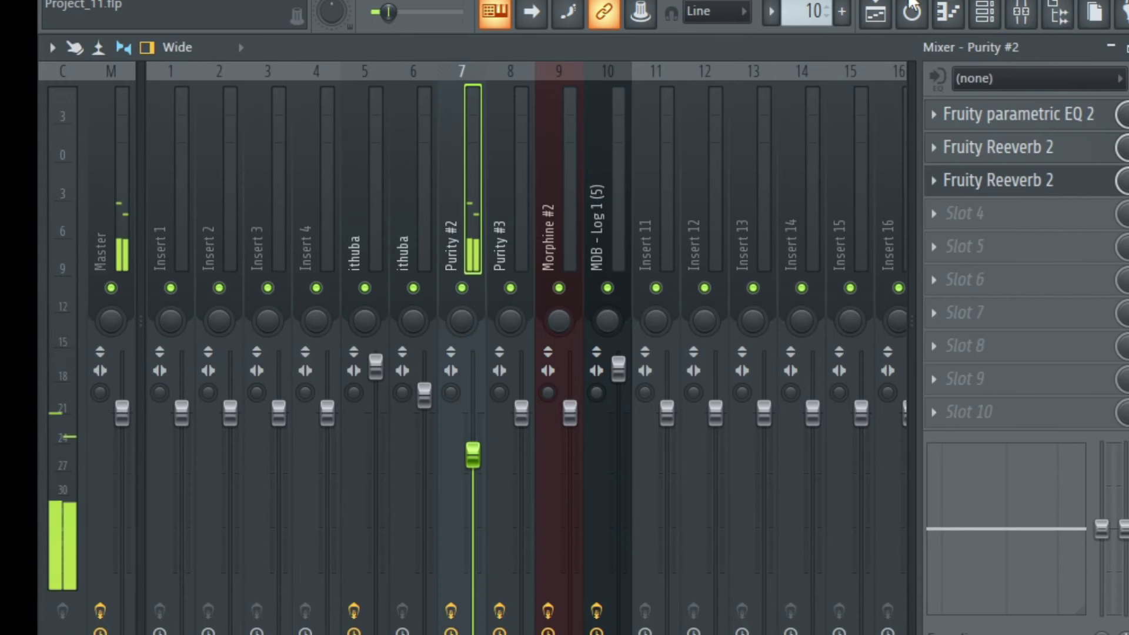
# Step: Return to the playlist, release the solo on Track 11 and stop playback
pyautogui.click(876, 12)
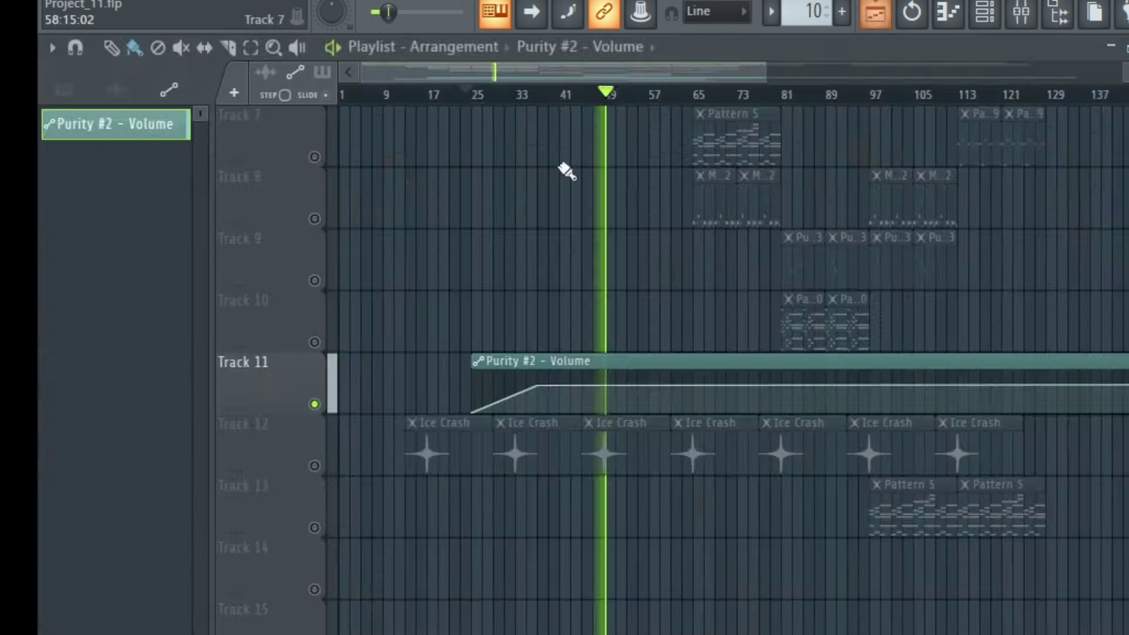
pyautogui.rightClick(327, 406)
pyautogui.press('space')
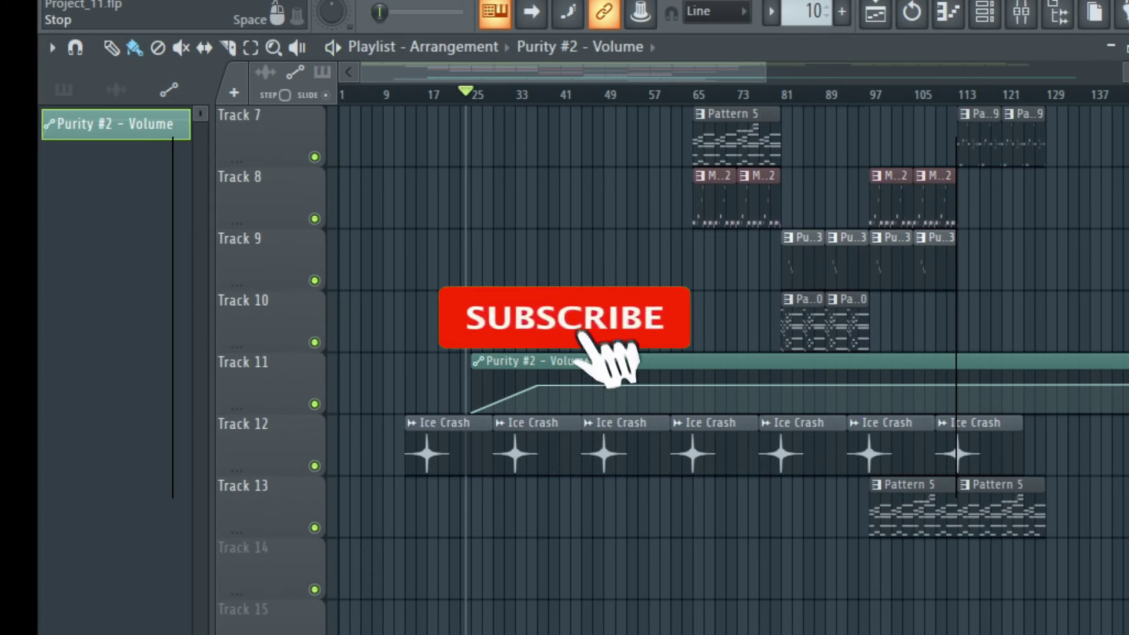